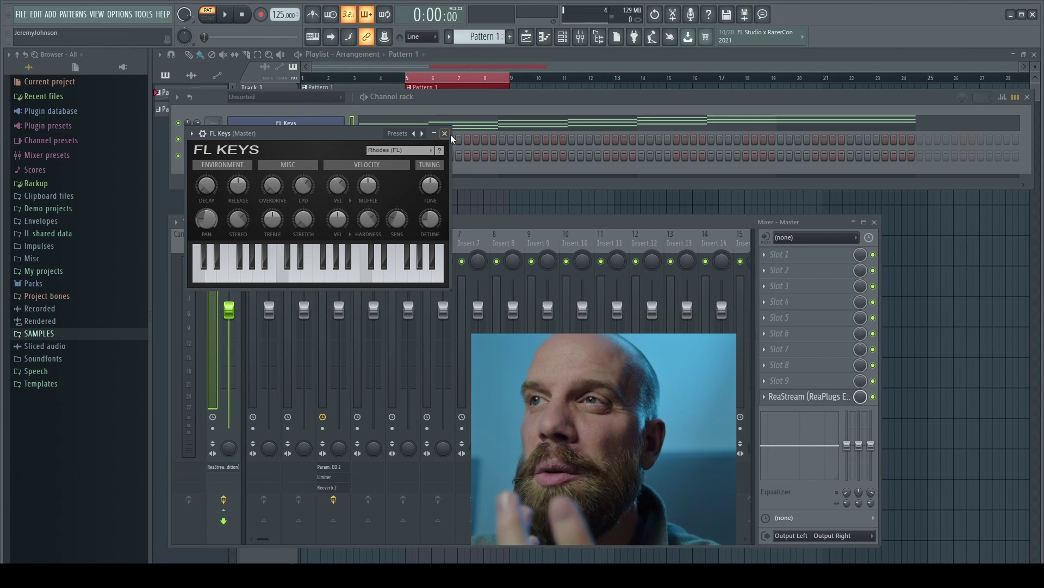
- Close the FL Keys plugin window and clone the FL Keys channel in the channel rack
left_click(445, 134)
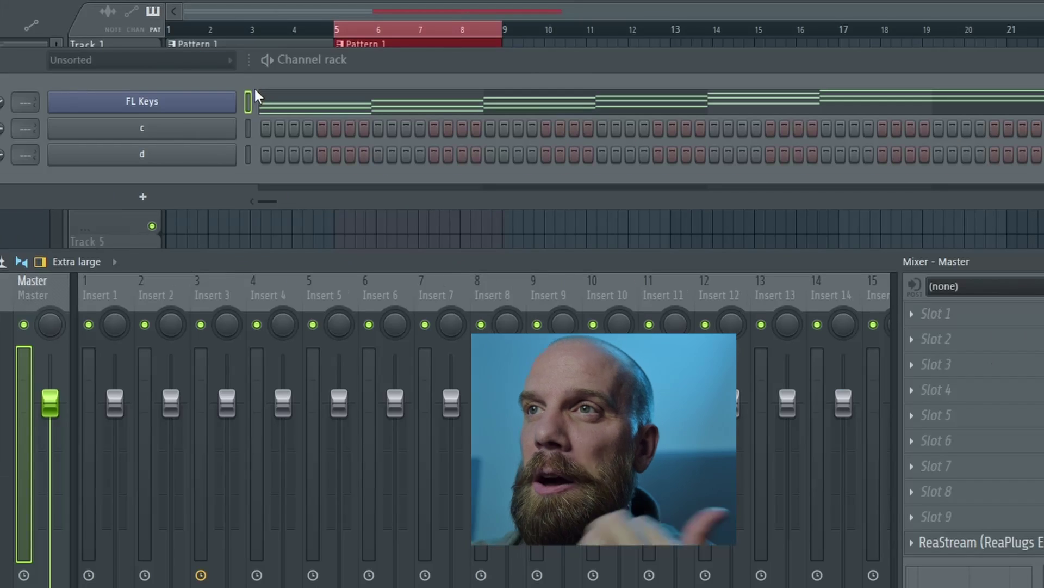
right_click(180, 105)
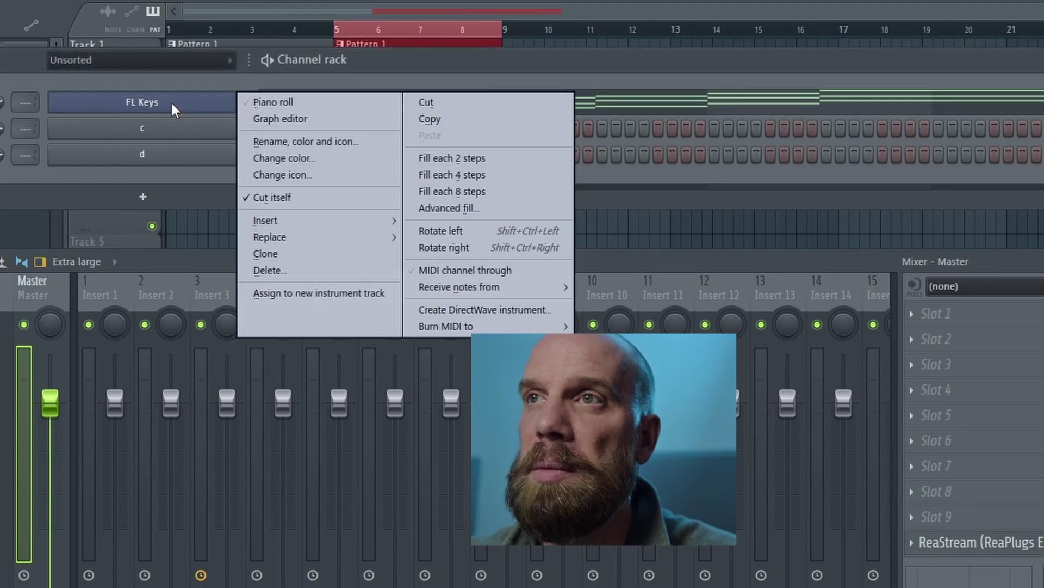
left_click(265, 254)
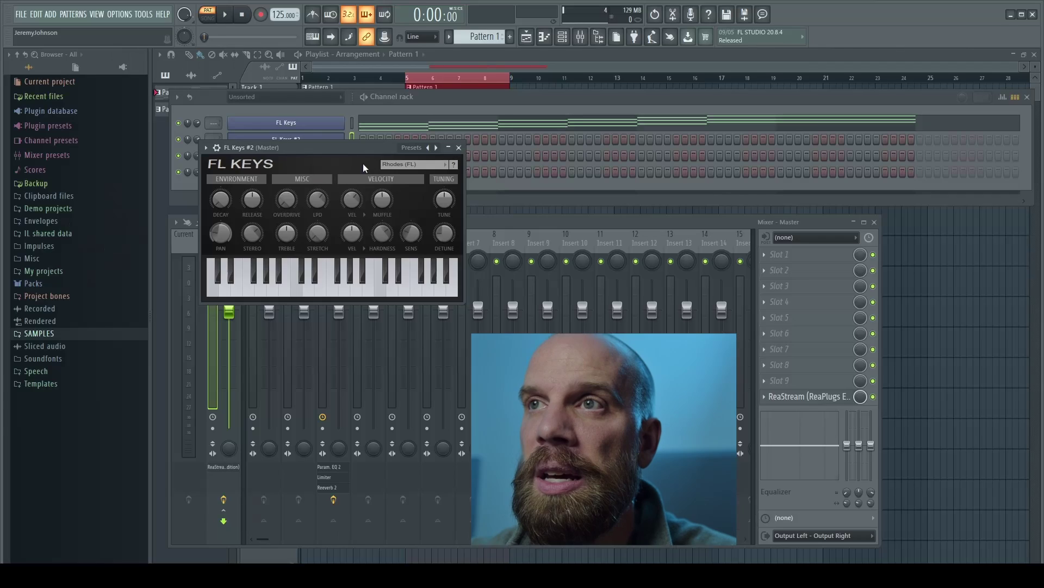
- Compare the plugin windows of the FL Keys and FL Keys #2 channels, then close the plugin window
mouse_move(366, 163)
left_mouse_down()
mouse_move(331, 181)
mouse_move(314, 207)
left_mouse_up()
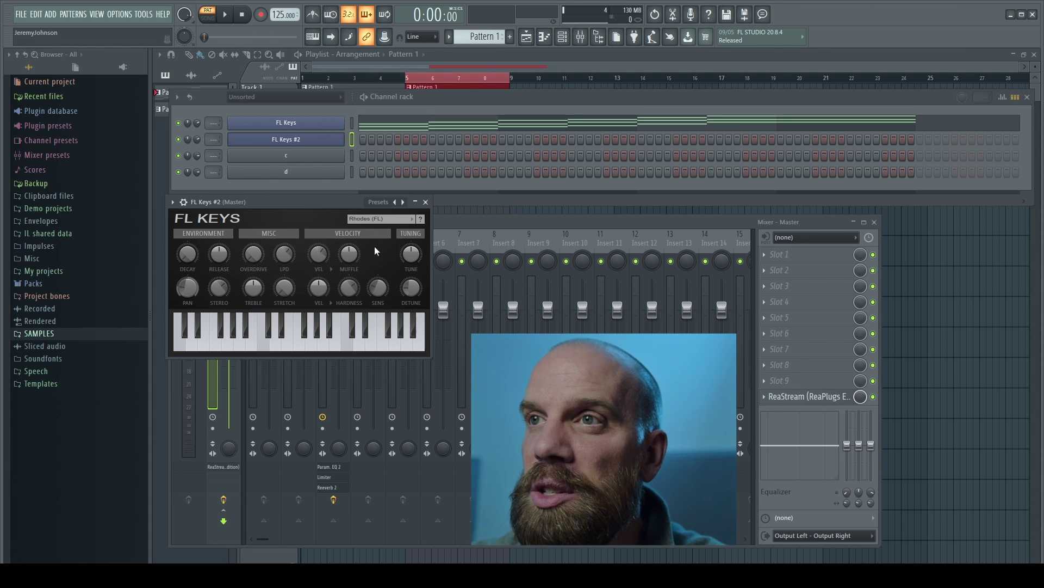
left_click(286, 122)
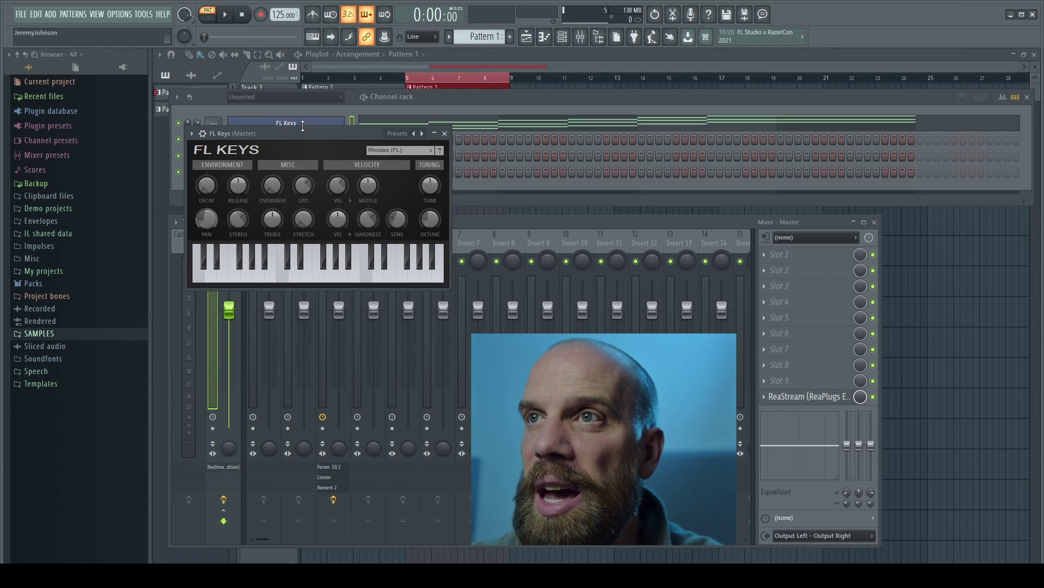
left_click_drag(319, 145, 491, 147)
left_click(294, 138)
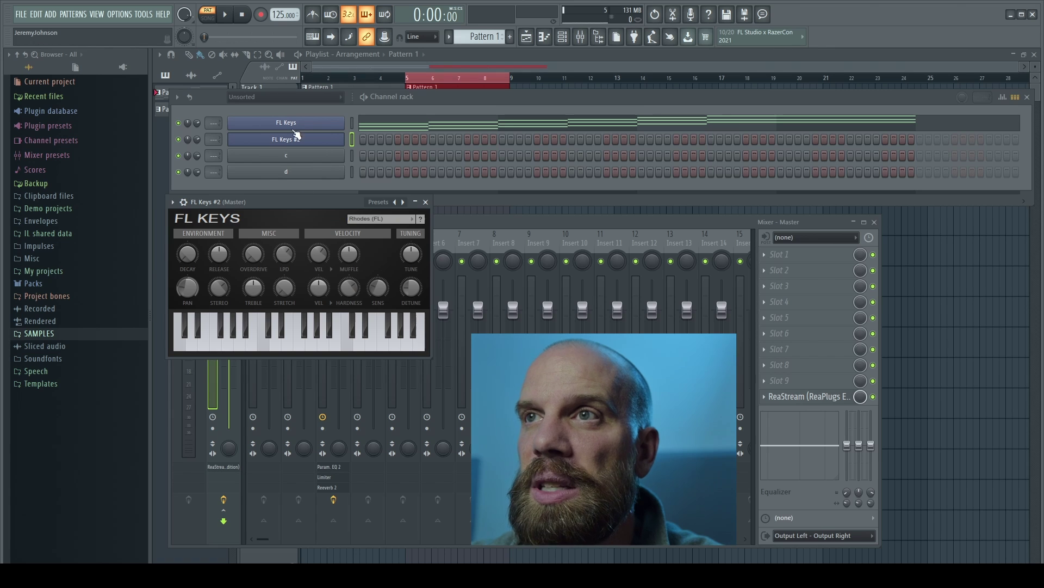
left_click(287, 122)
left_click(293, 142)
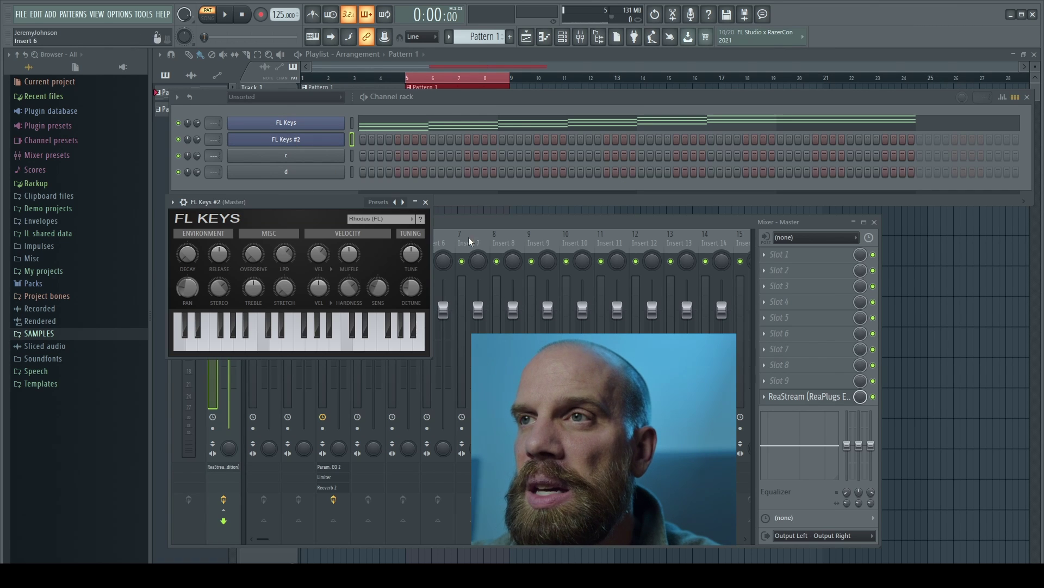
left_click(427, 202)
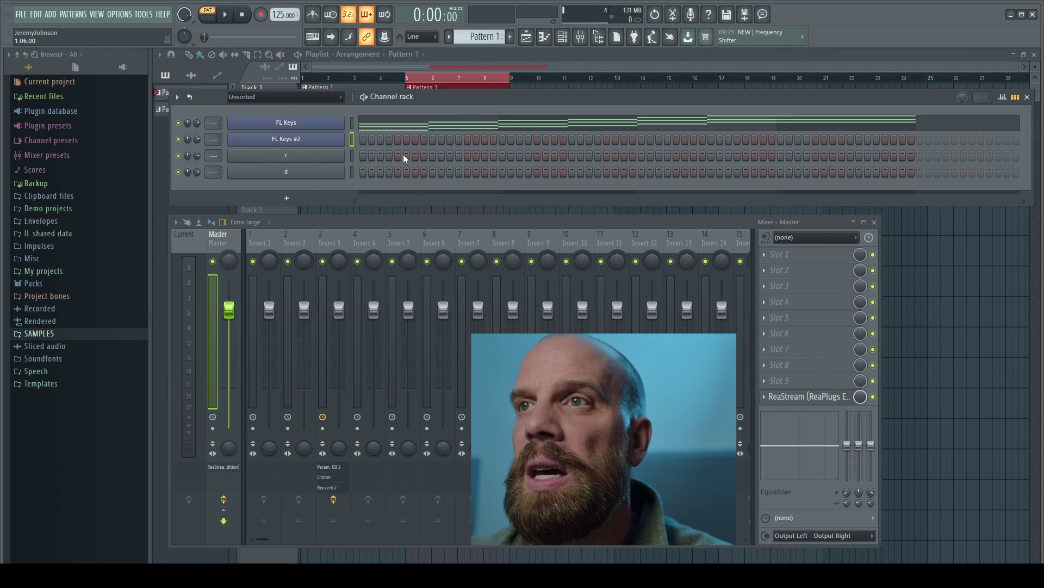
- Copy the notes of the FL Keys channel and paste them into the FL Keys #2 channel
left_click(352, 123)
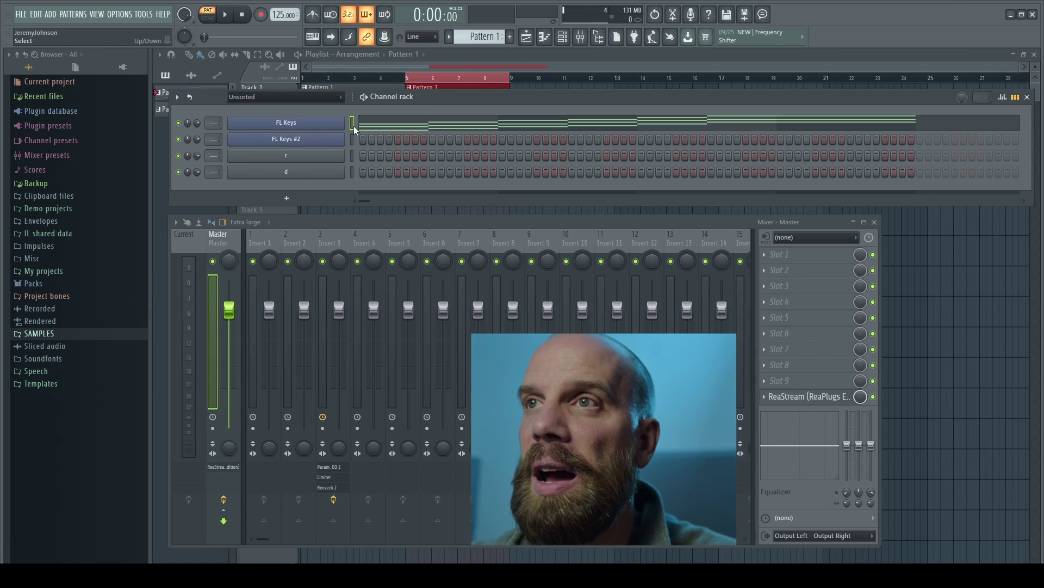
key("ctrl+c")
left_click(353, 139)
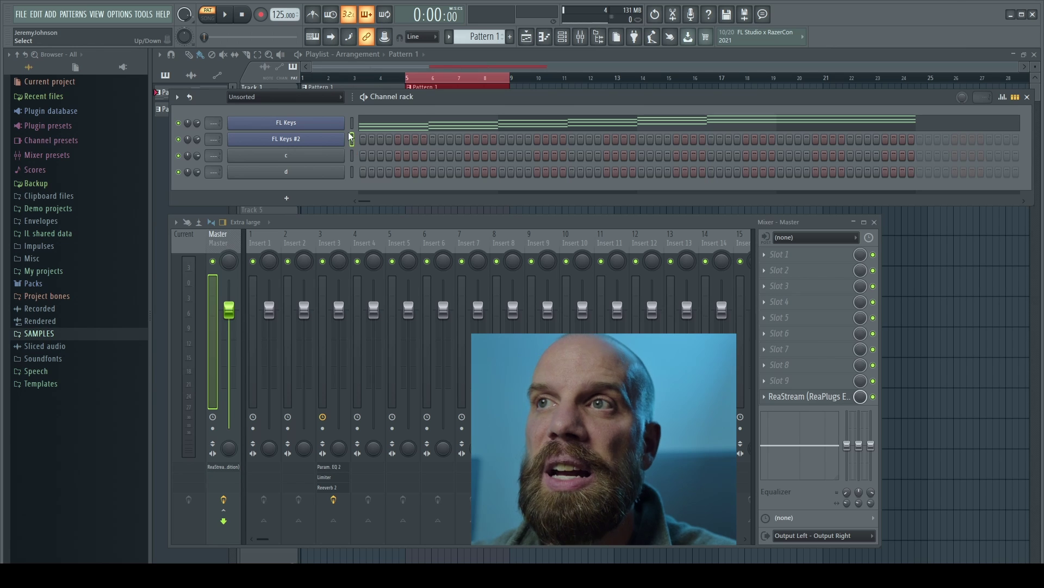
key("ctrl+v")
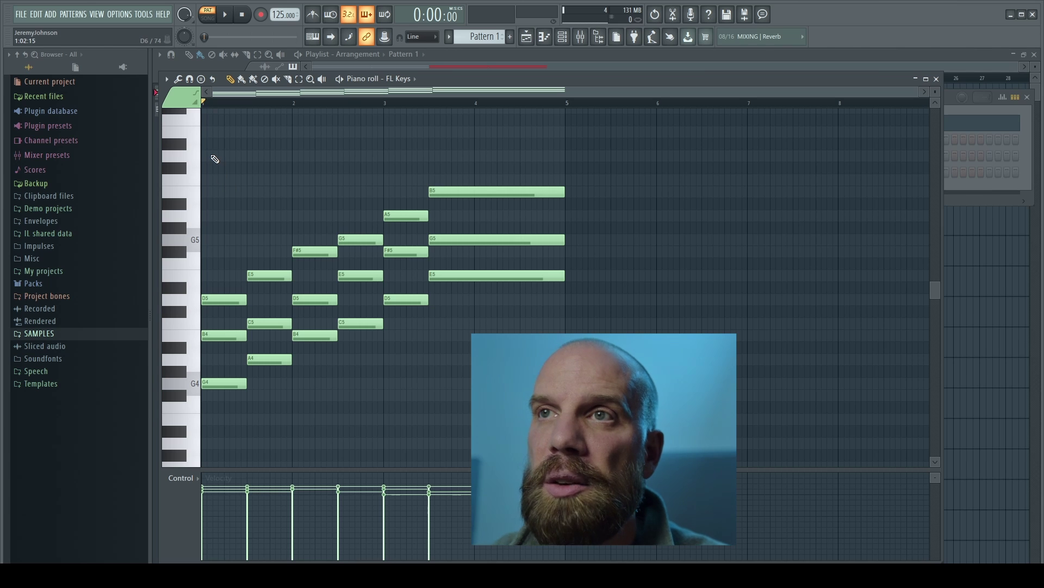
- Select all notes in the FL Keys piano roll and duplicate them directly after the originals, starting at bar 5
left_click_drag(211, 139, 524, 429)
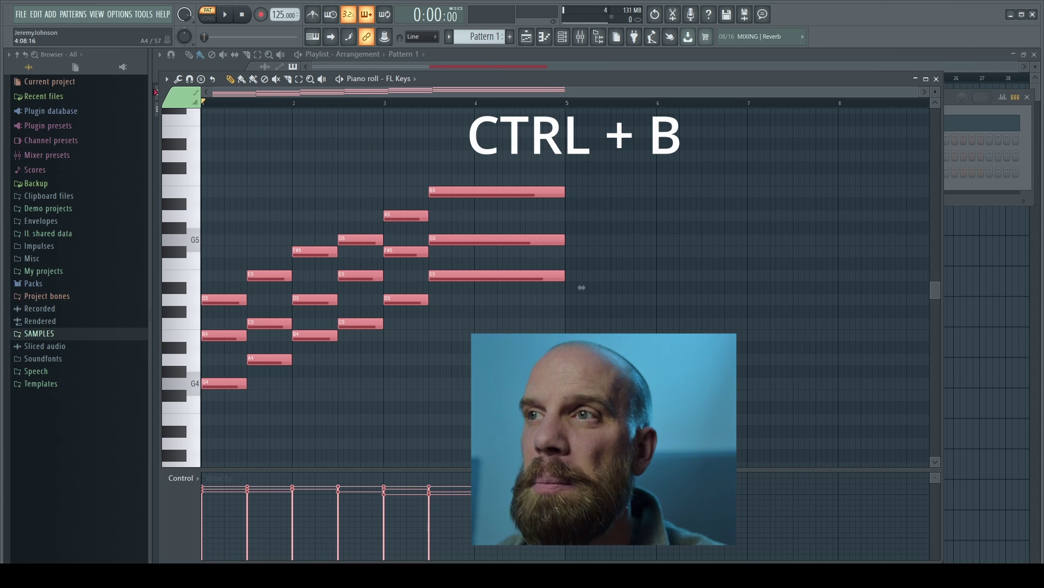
key("ctrl+b")
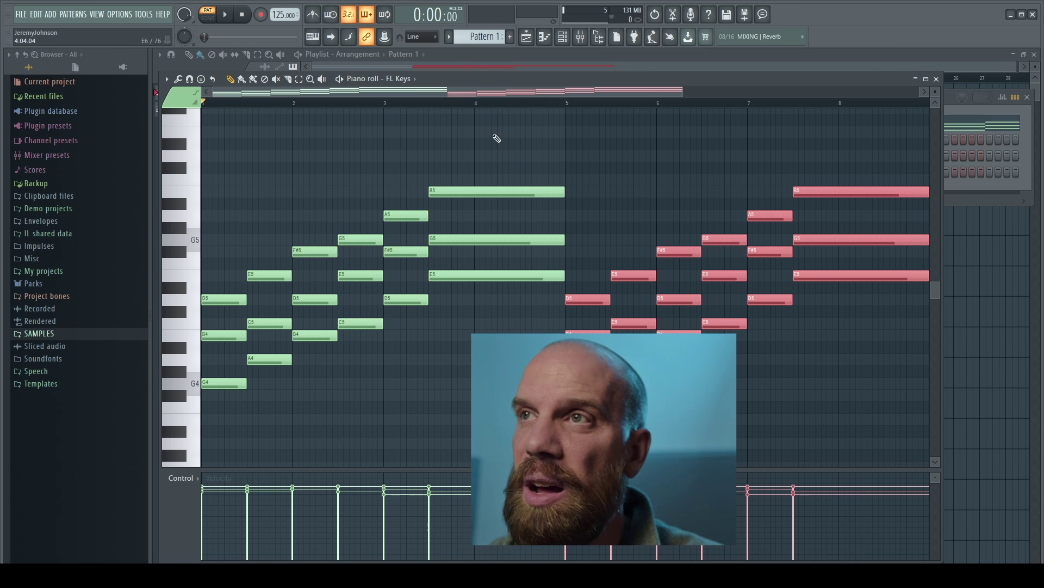
left_click_drag(407, 91, 547, 91)
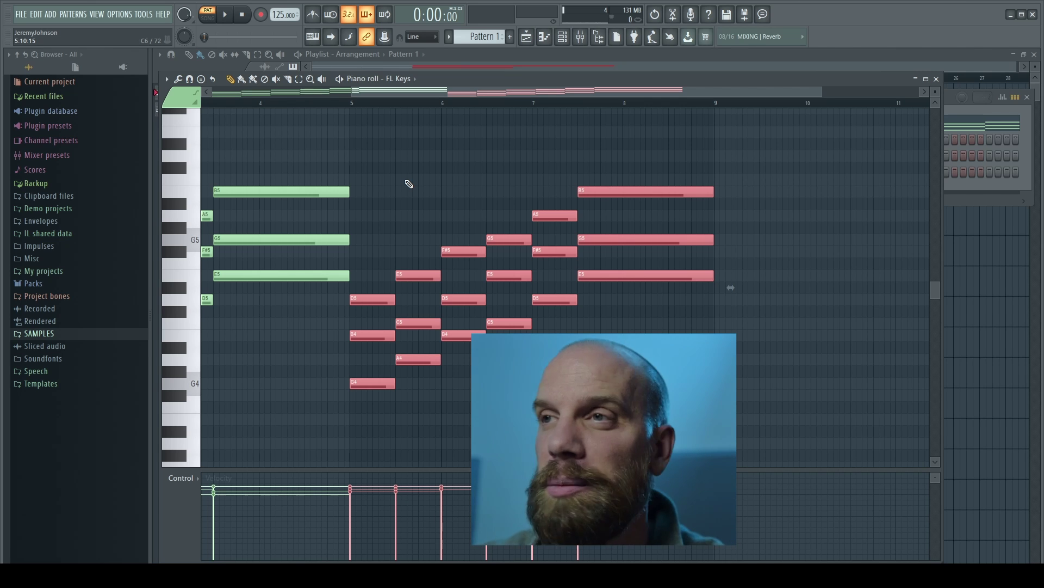
- Select the whole duplicated chord progression from bar 5 onward and delete it
left_click_drag(373, 150, 630, 377)
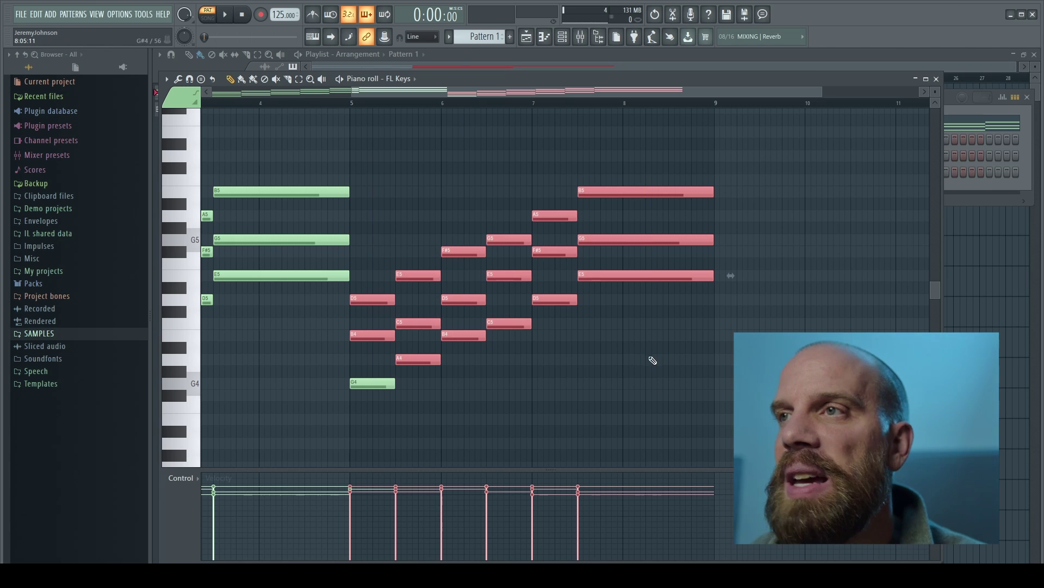
left_click_drag(387, 129, 713, 427)
key("Delete")
left_click_drag(480, 94, 263, 93)
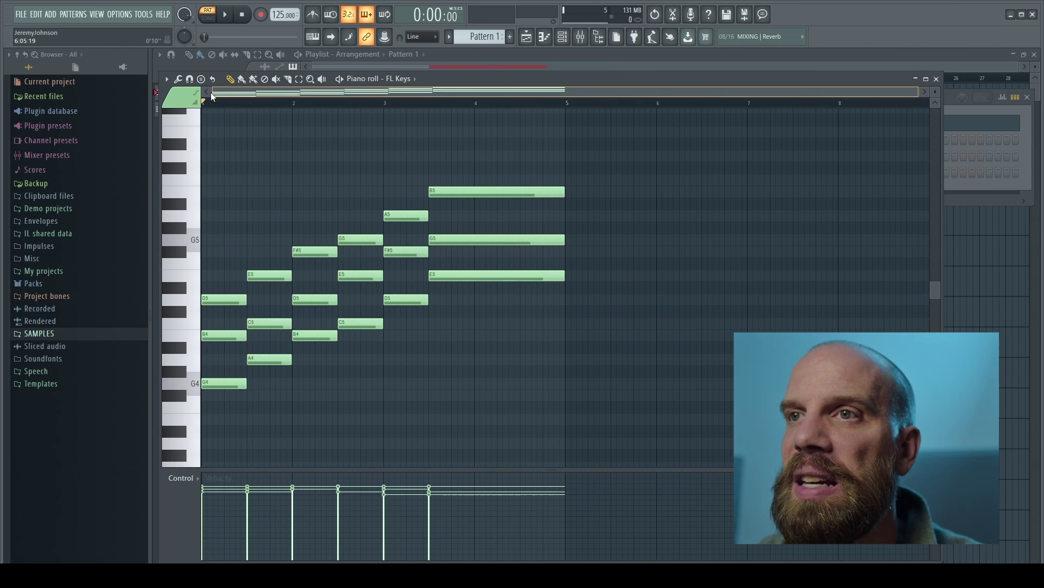
- Select only the lowest note of each chord, G4, A4, B4, C5, D5 and E5, and duplicate them from bar 5
left_click(227, 383)
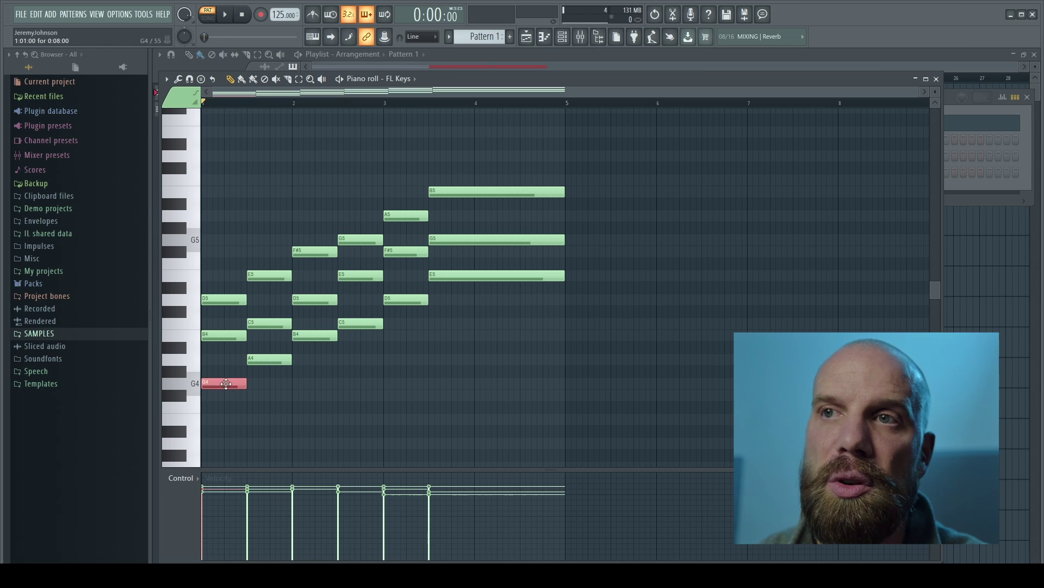
left_click(269, 359)
left_click(239, 383, "shift")
left_click(314, 336, "shift")
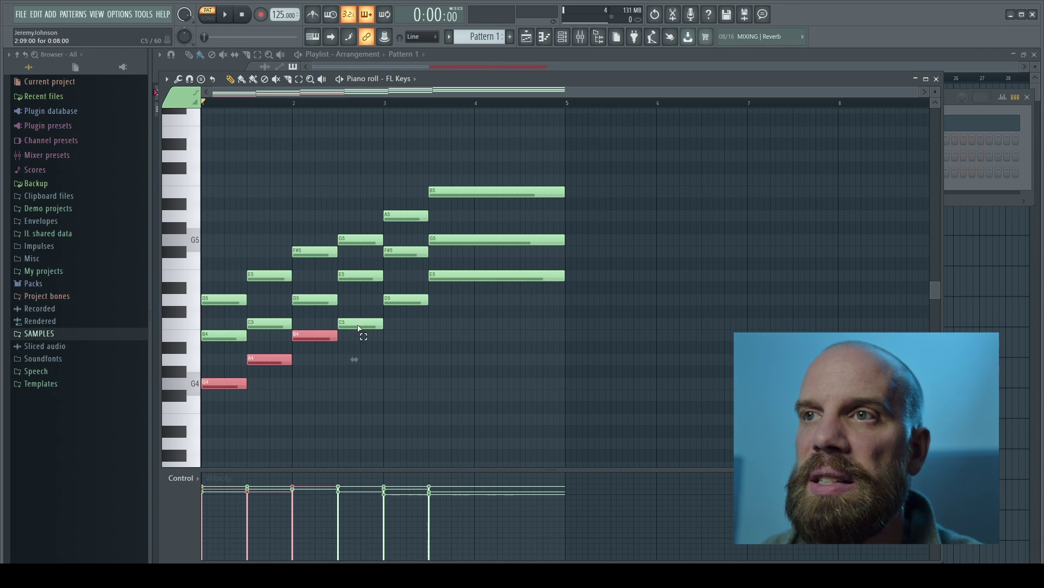
left_click(357, 324, "shift")
left_click(401, 300, "shift")
left_click(444, 277, "shift")
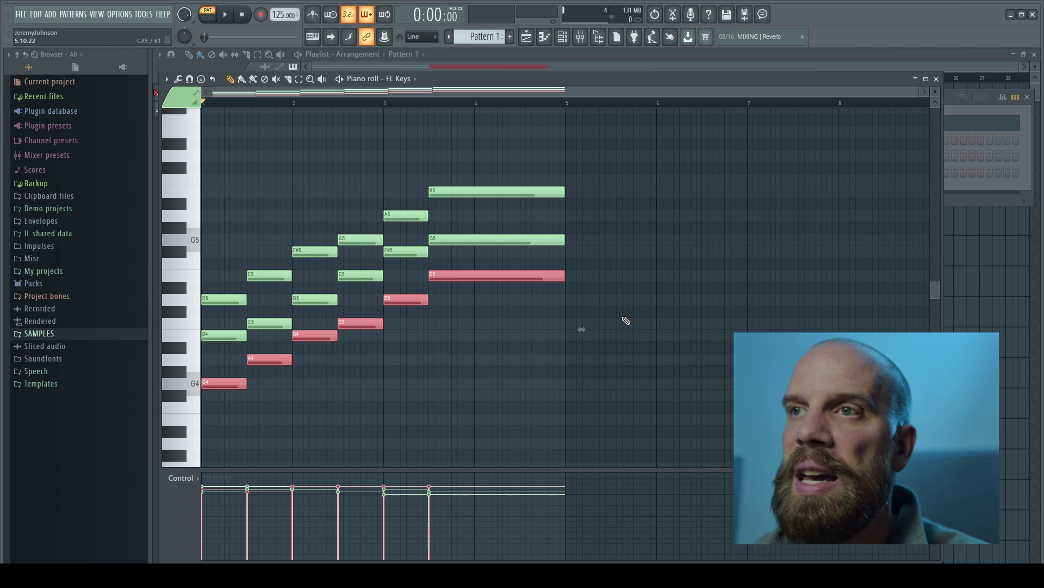
left_click_drag(225, 384, 591, 359)
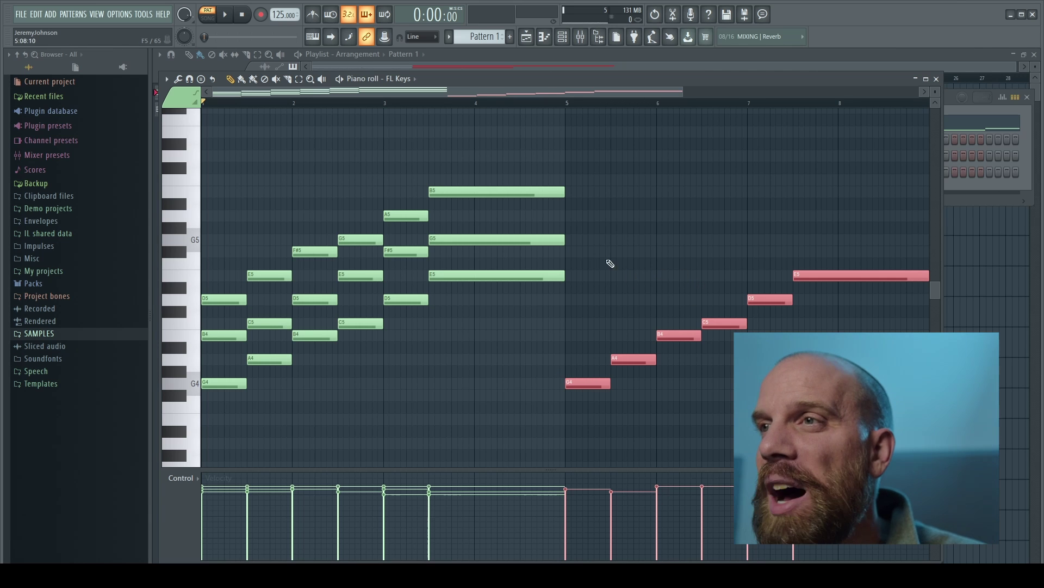
- Delete the duplicated lowest notes from bar 5 onward
left_click_drag(591, 198, 930, 402)
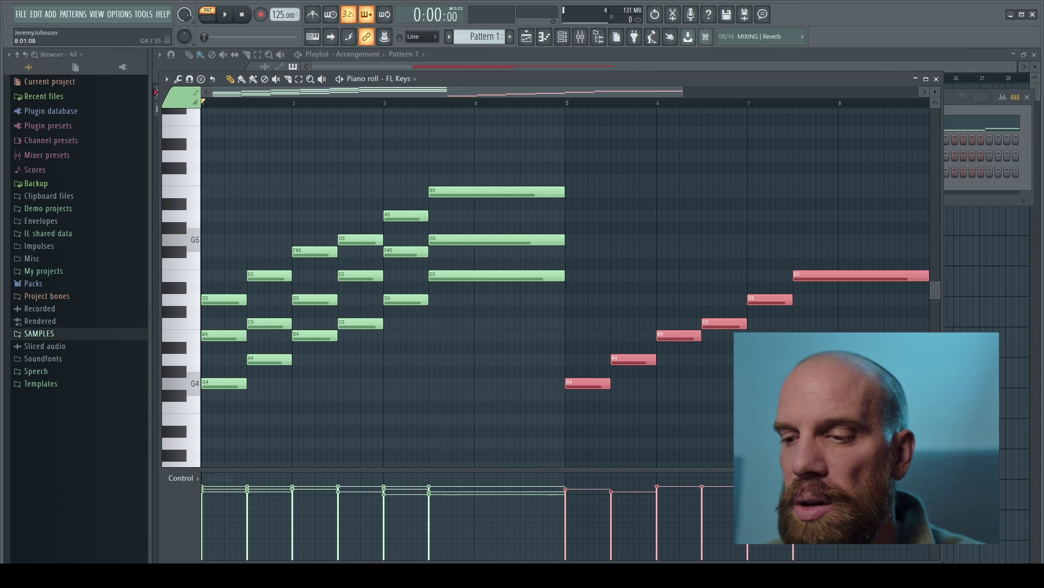
key("Delete")
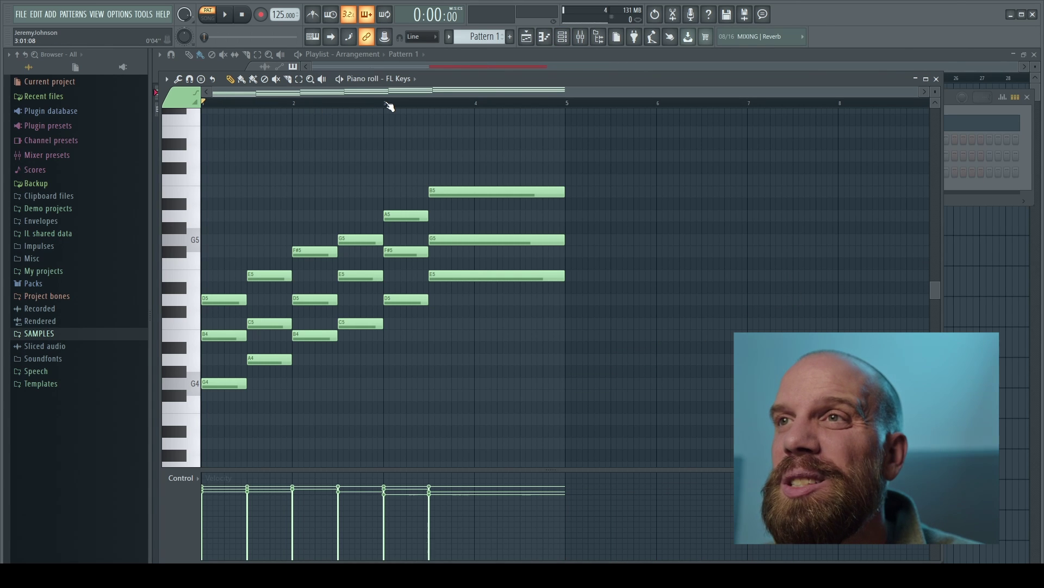
- Mark bars 3 and 4 as the time selection and duplicate only their D5, F#5, E5 and G5 notes to bar 5
mouse_move(386, 105)
left_mouse_down()
mouse_move(417, 105)
mouse_move(388, 106)
left_mouse_up()
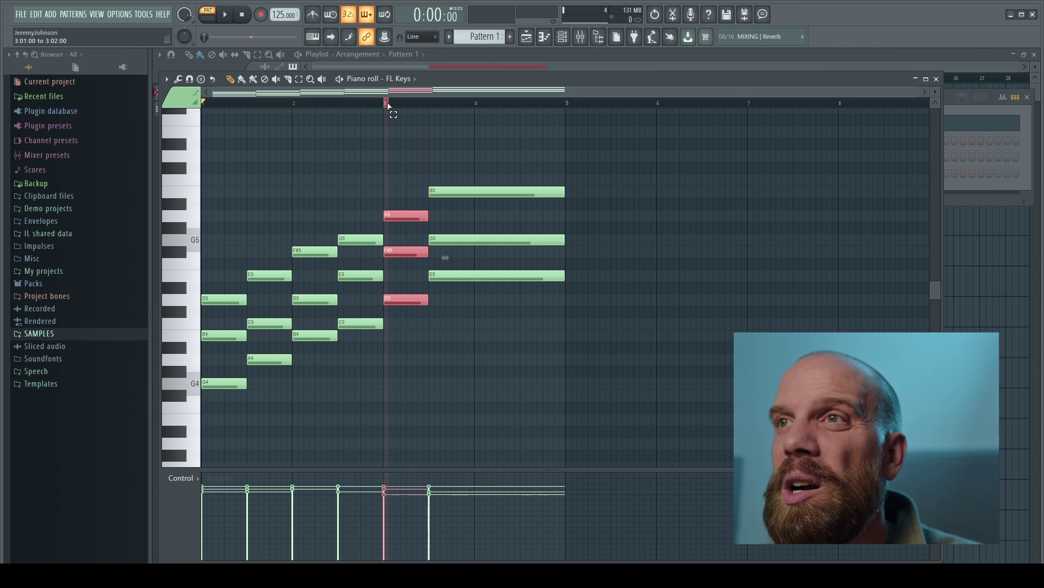
left_click(388, 105)
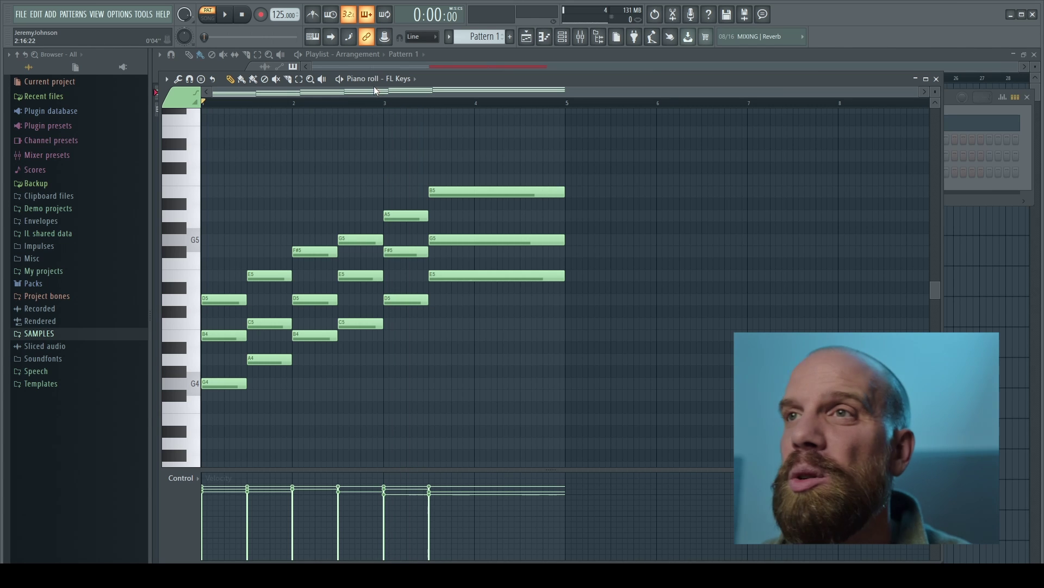
left_click_drag(387, 105, 567, 116)
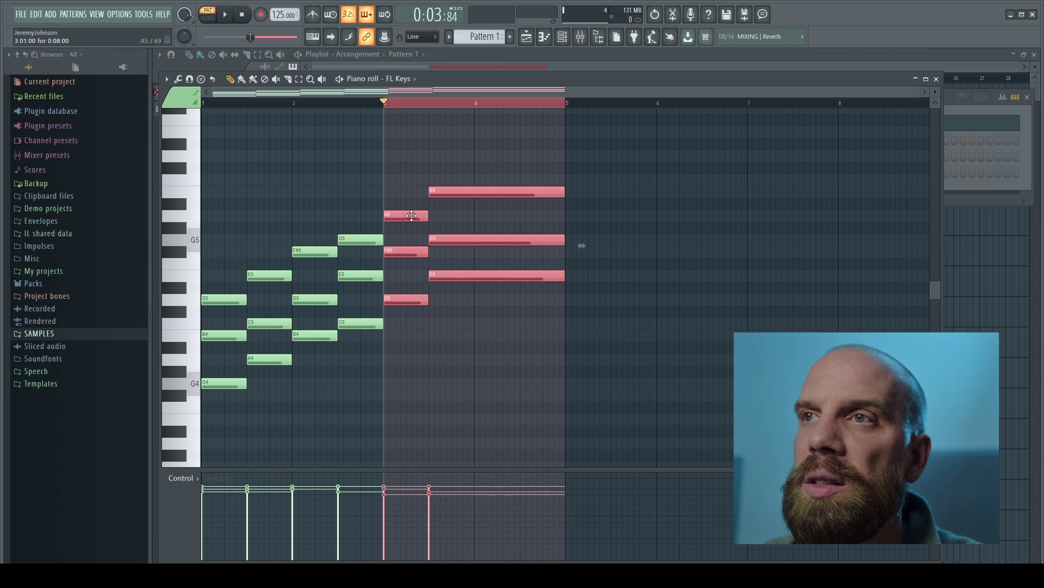
left_click(412, 216)
left_click(400, 254)
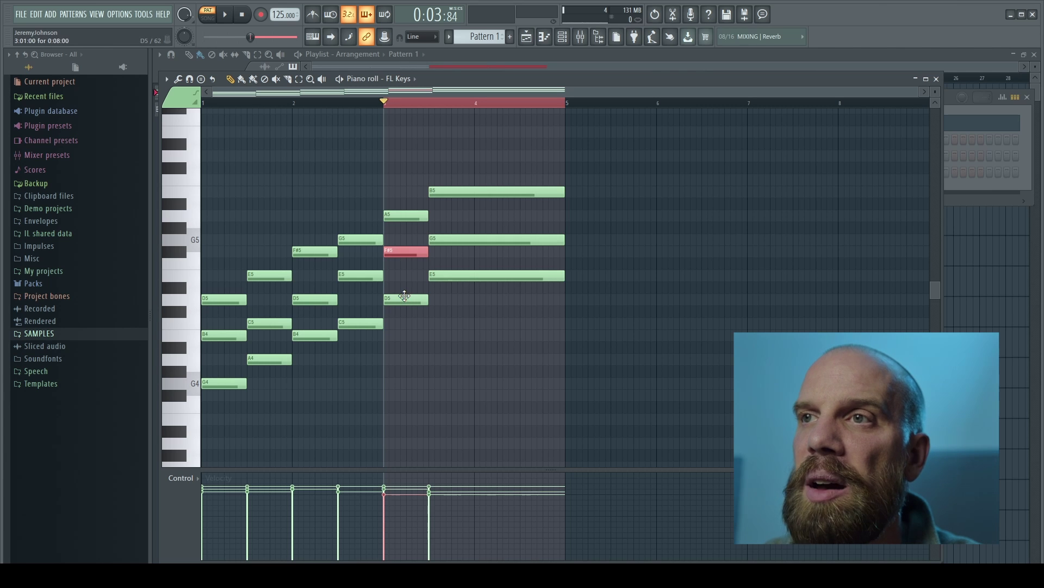
left_click(405, 298, "shift")
left_click(467, 274, "shift")
left_click(467, 240, "shift")
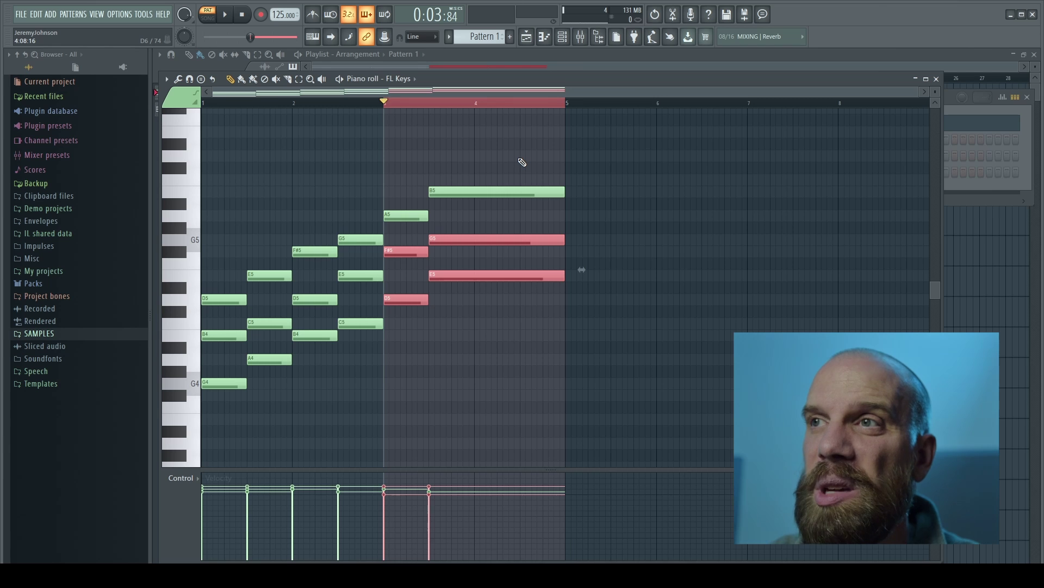
key("ctrl+b")
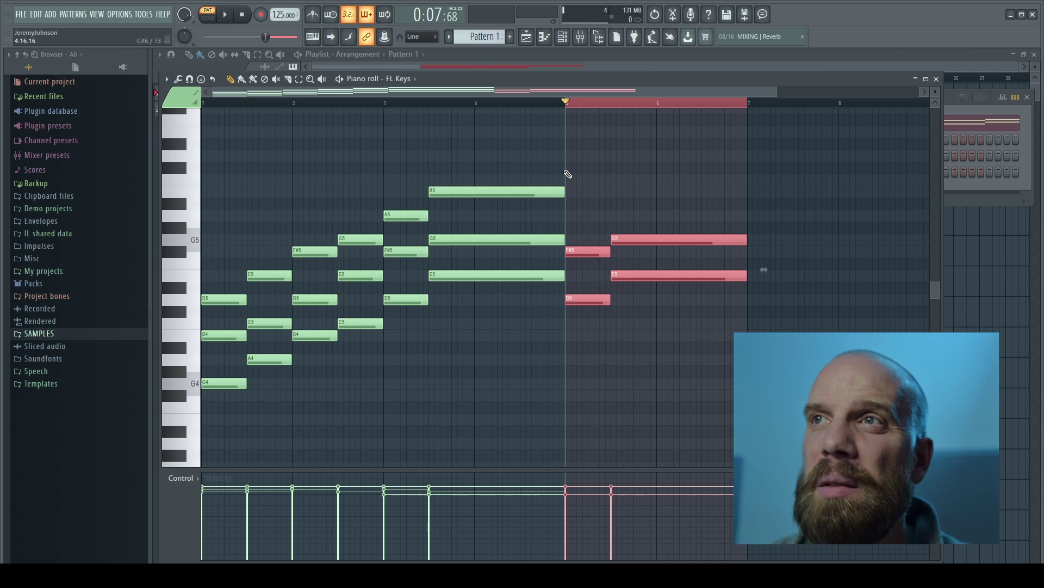
- Review the available global snap options and keep the snap set to Line
left_click(435, 37)
left_click(330, 112)
left_click(338, 90)
left_click(332, 110)
left_click(347, 86)
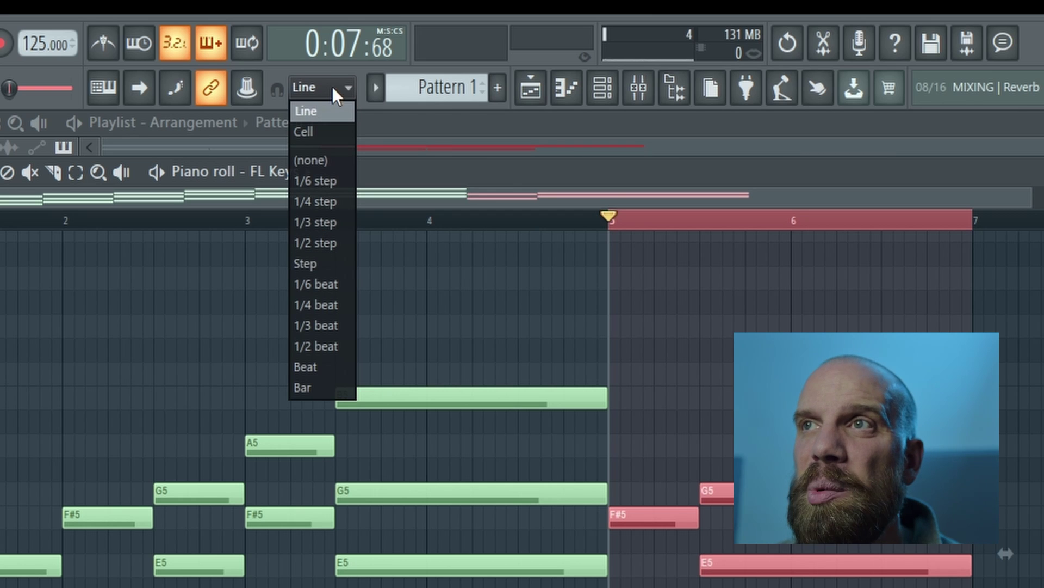
left_click(328, 87)
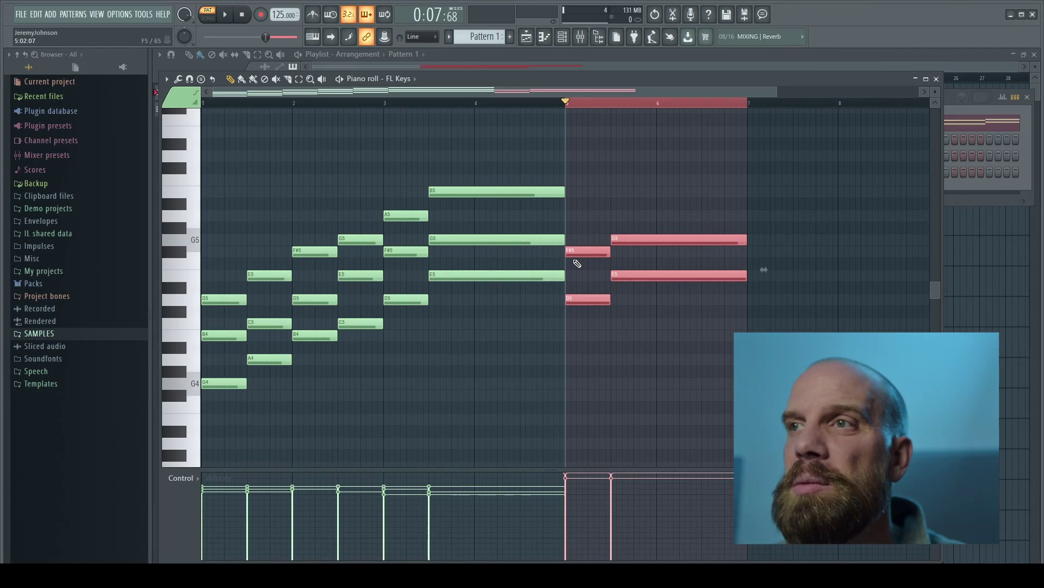
- Shift the duplicated notes slightly past the start of bar 5, then nudge them back closer to it at a finer zoom
scroll(571, 269, "up", 4)
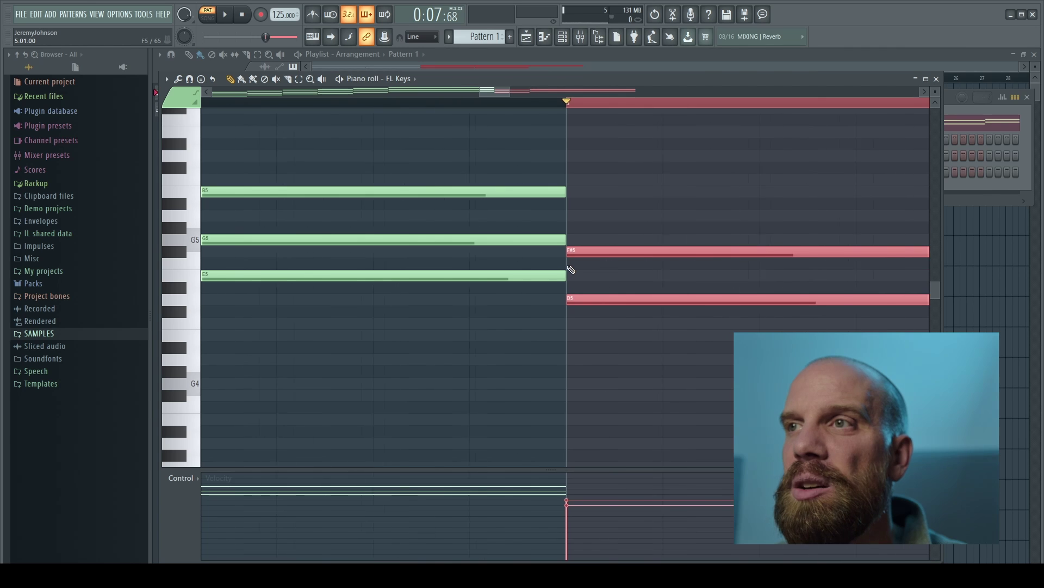
scroll(572, 261, "down", 4)
left_click_drag(573, 253, 581, 253)
scroll(578, 268, "up", 4)
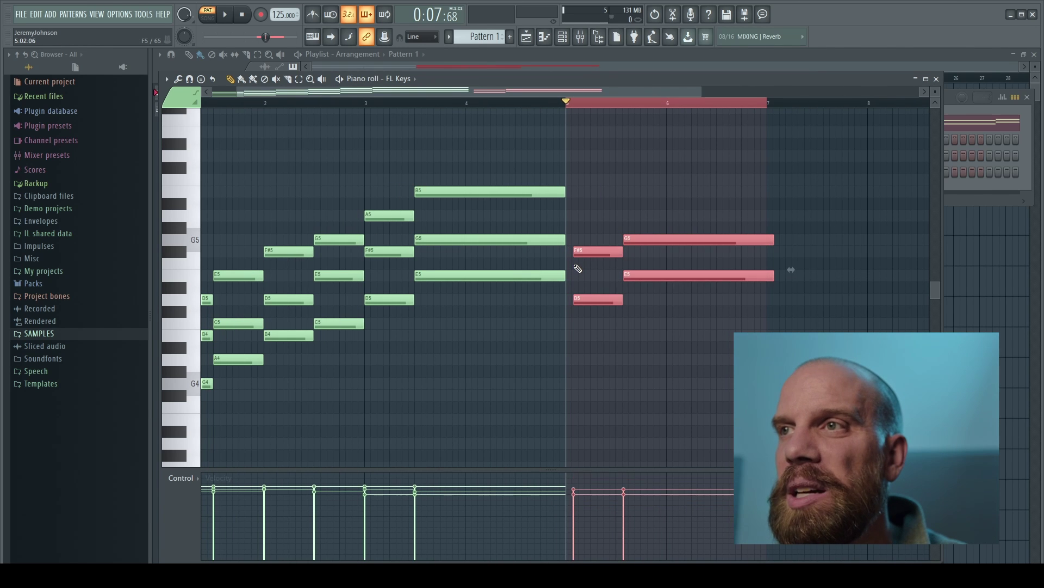
scroll(577, 269, "up", 5)
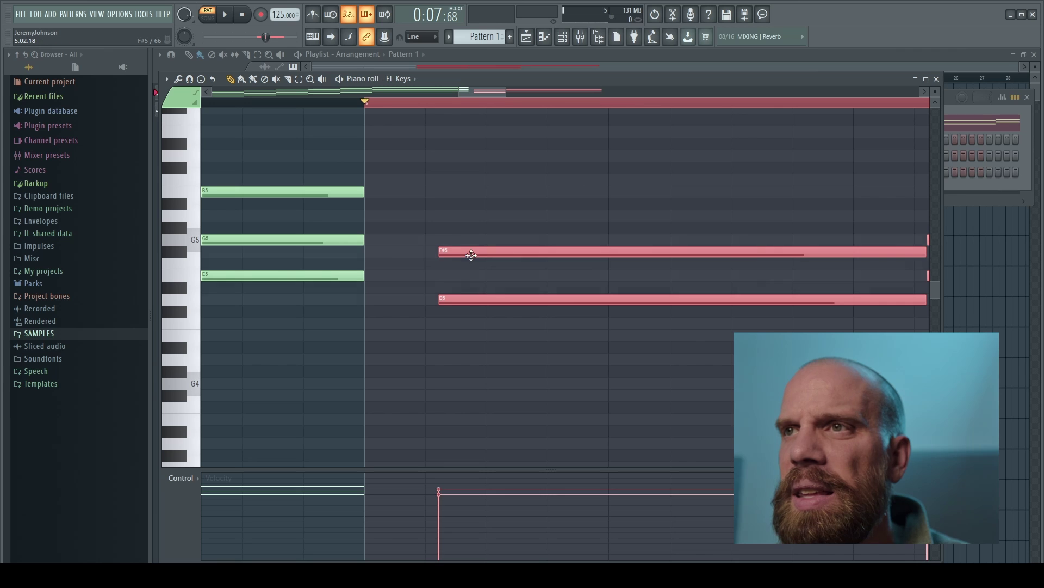
left_click_drag(472, 255, 426, 254)
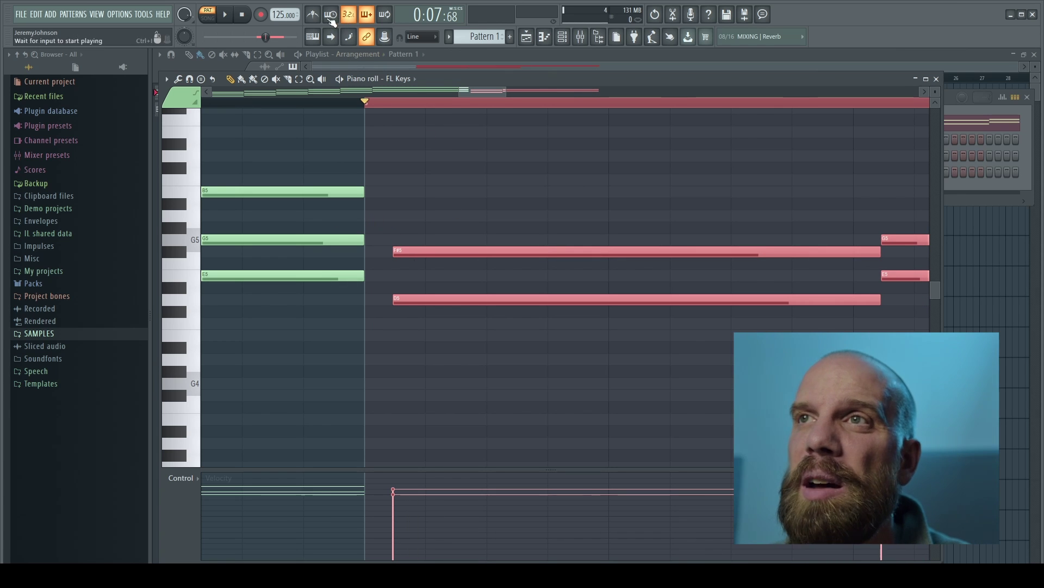
- Keep the global snap set to Line, and delete the duplicated notes from bar 5 onward in the piano roll
left_click(425, 36)
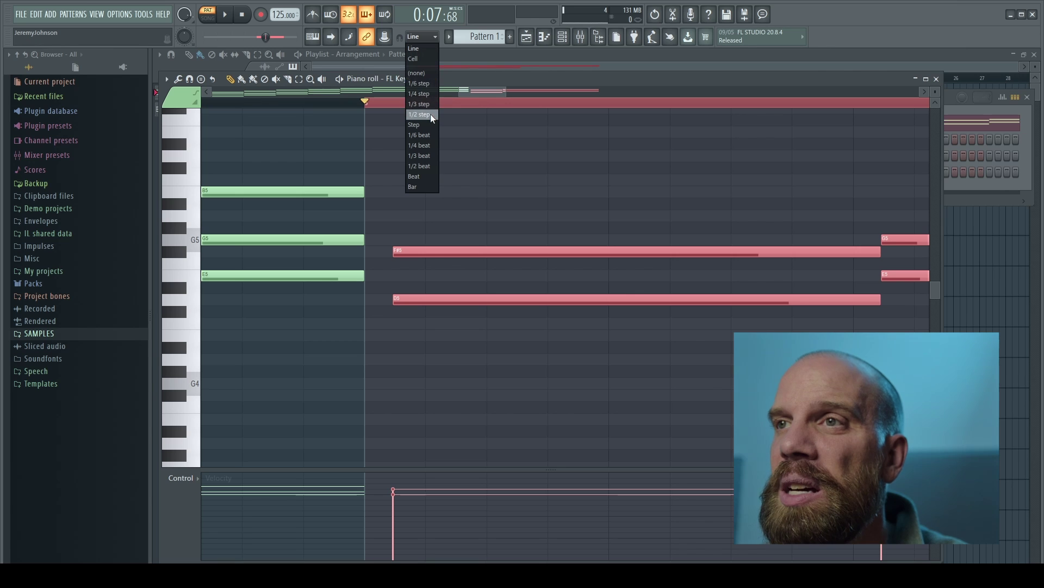
left_click(413, 47)
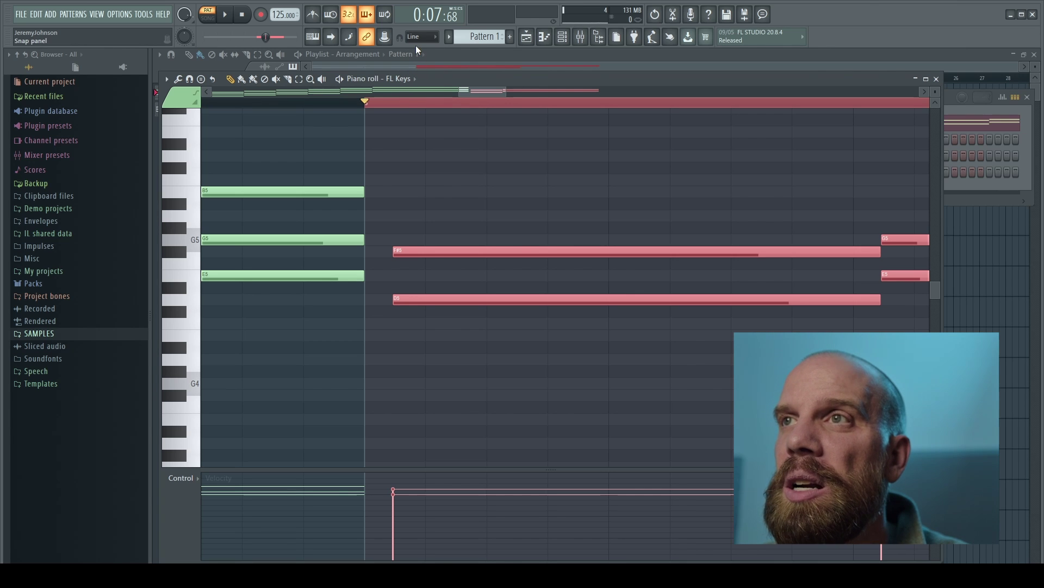
scroll(508, 140, "down", 2)
scroll(508, 141, "down", 3)
left_click(549, 300)
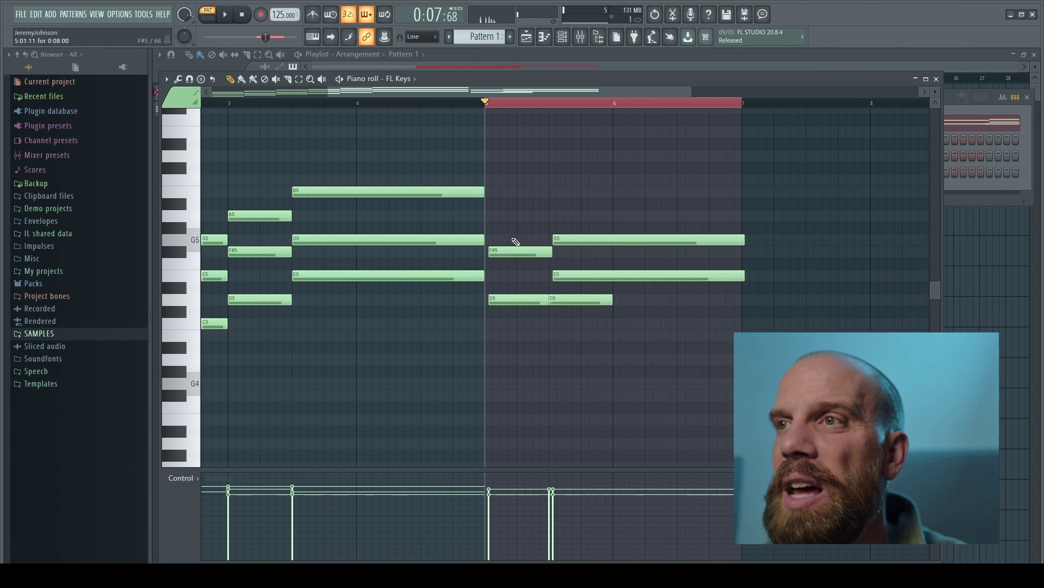
left_click_drag(503, 199, 627, 354)
key("Delete")
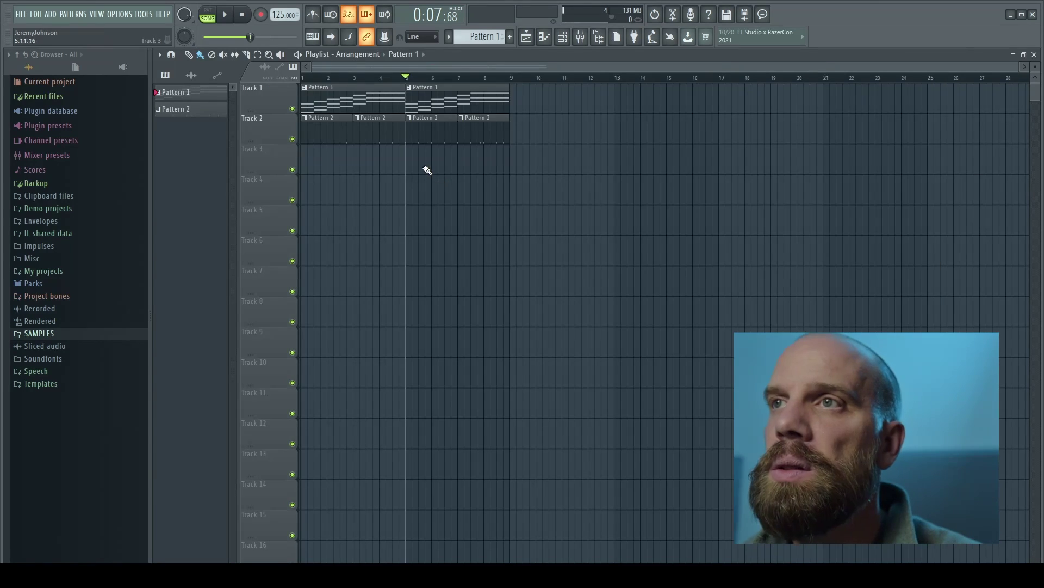
- Delete the Pattern 1 and Pattern 2 clips from bar 5 onward in the playlist
left_click_drag(429, 163, 487, 115)
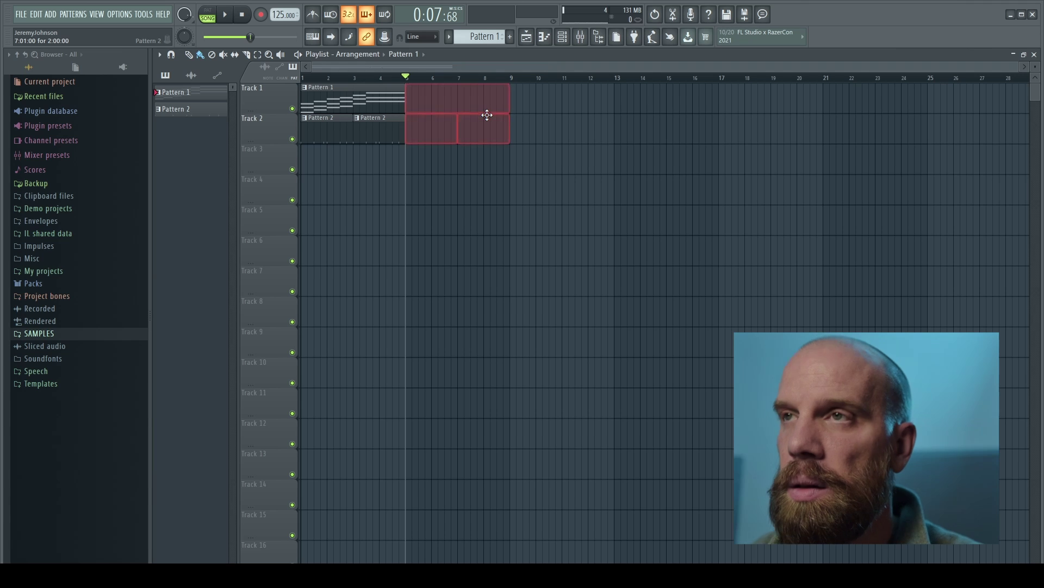
key("Delete")
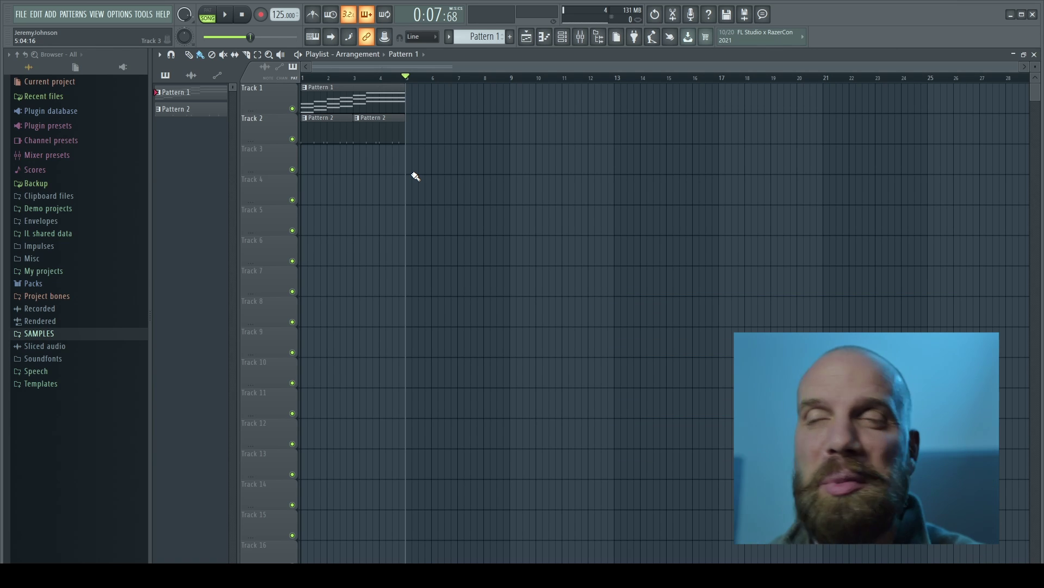
- Duplicate all pattern clips of bars 1 to 4 to bar 5, and delete the copies
left_click_drag(329, 170, 405, 86)
left_click(379, 78)
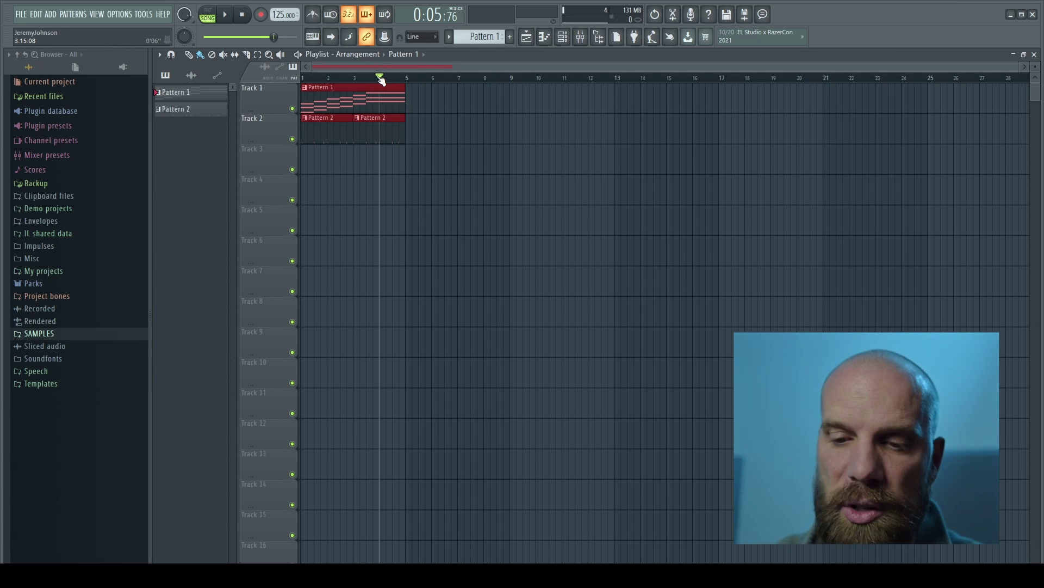
key("ctrl+b")
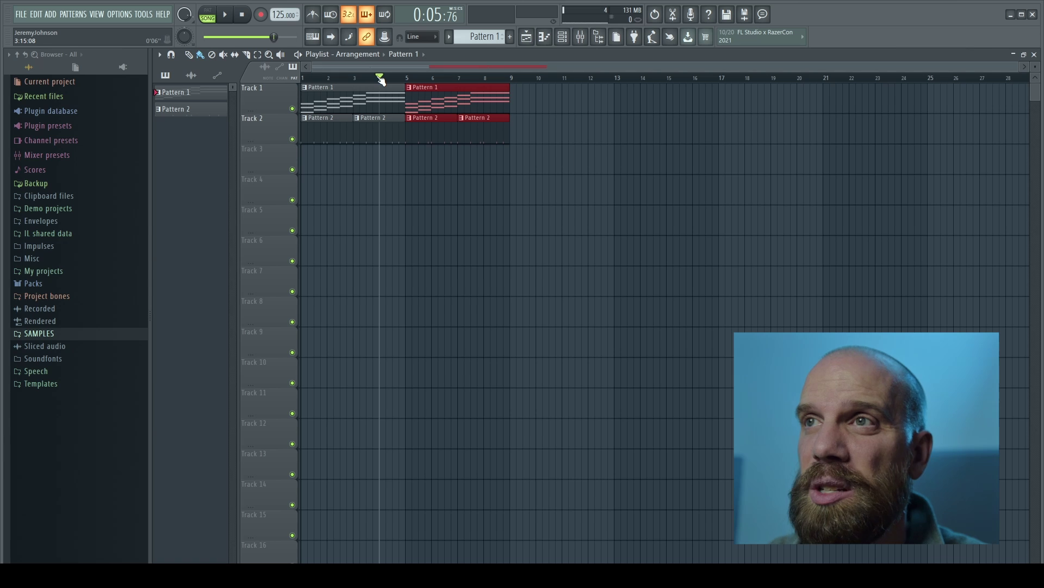
right_click(410, 107)
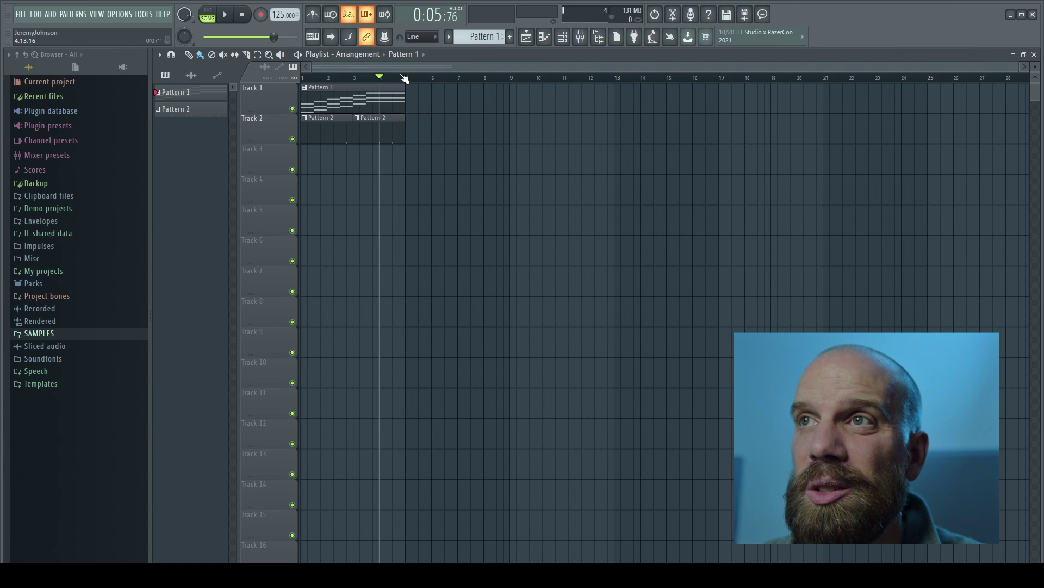
- Using a time selection over bars 1 to 4, duplicate only the Pattern 1 clip to bar 5, and delete the copy
left_click_drag(411, 81, 302, 80)
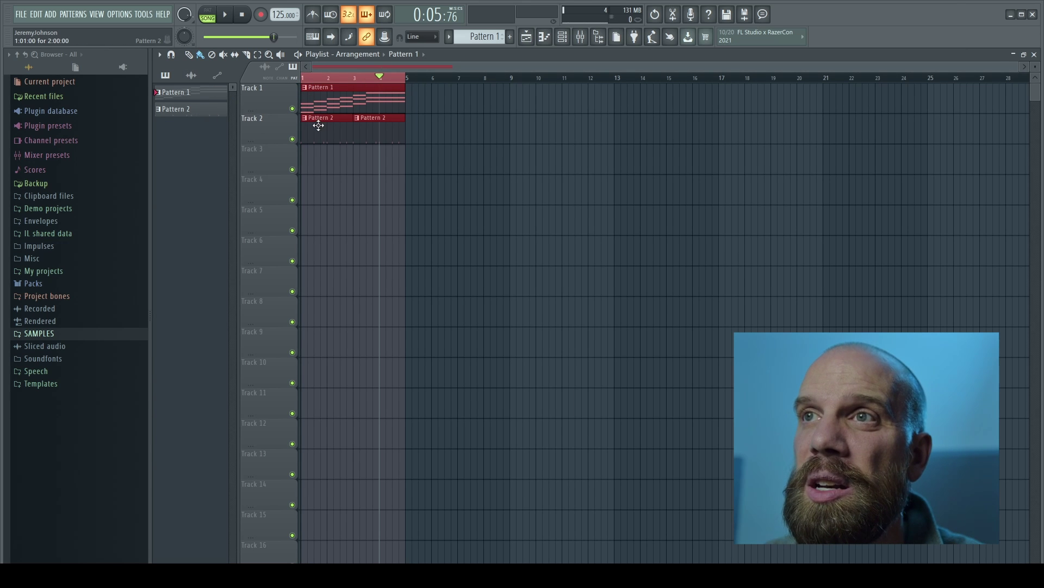
left_click(363, 122, "ctrl+shift")
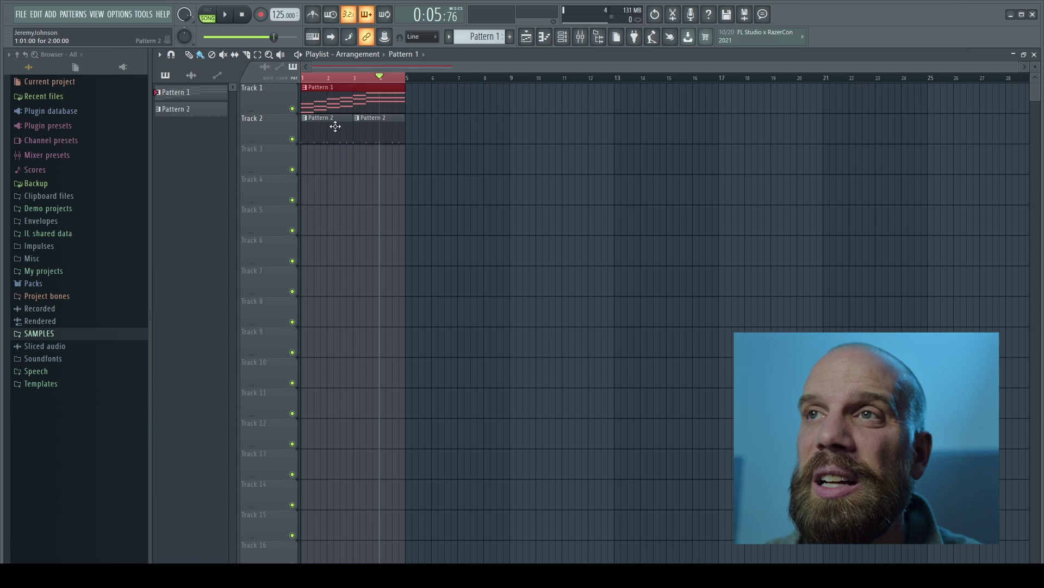
key("ctrl+b")
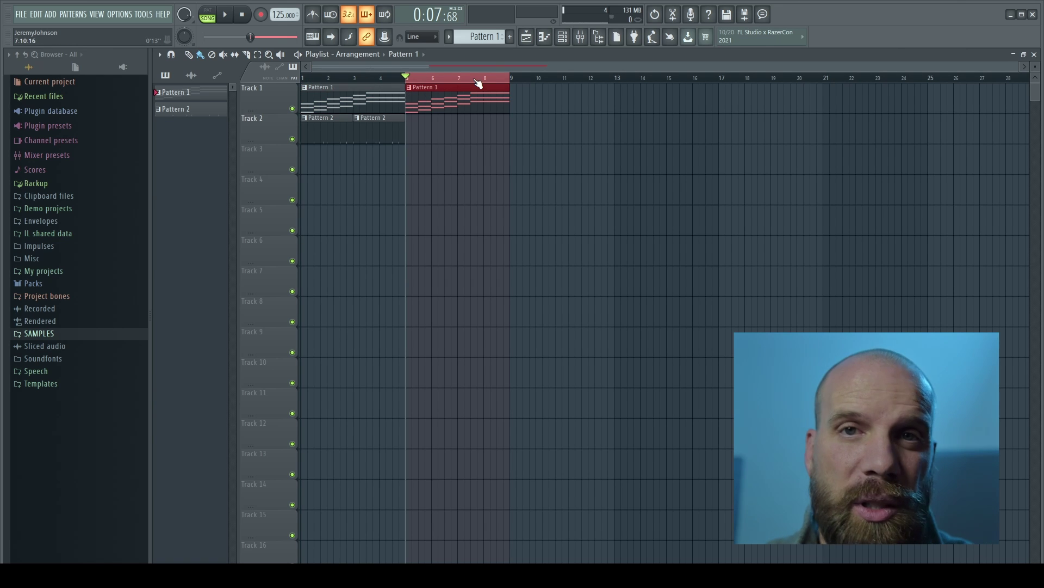
right_click(451, 87)
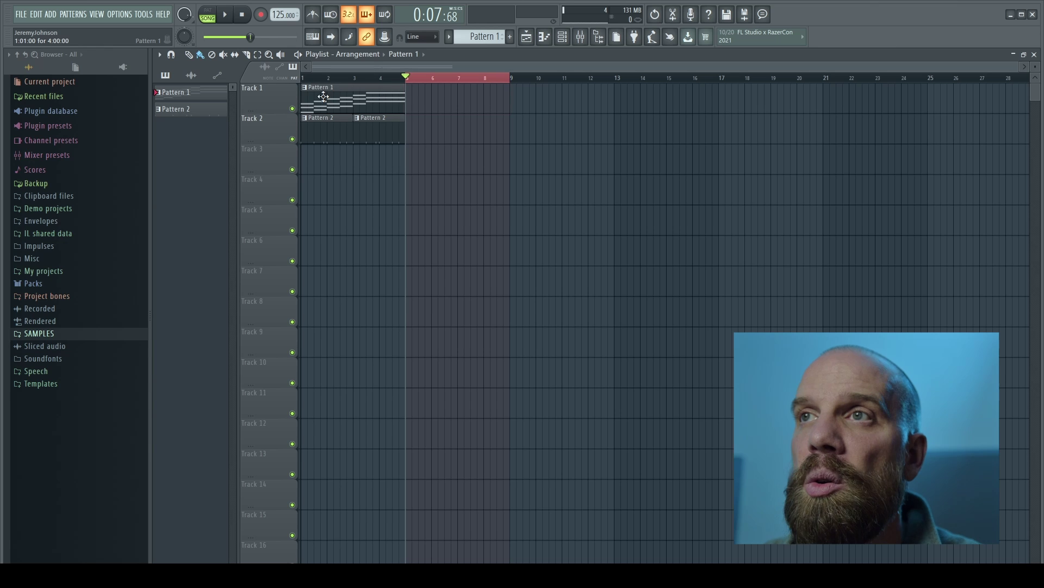
- Place and remove a Pattern 1 clip on Track 3, and undo the deletion of the two Pattern 2 clips on Track 2
left_click(324, 156)
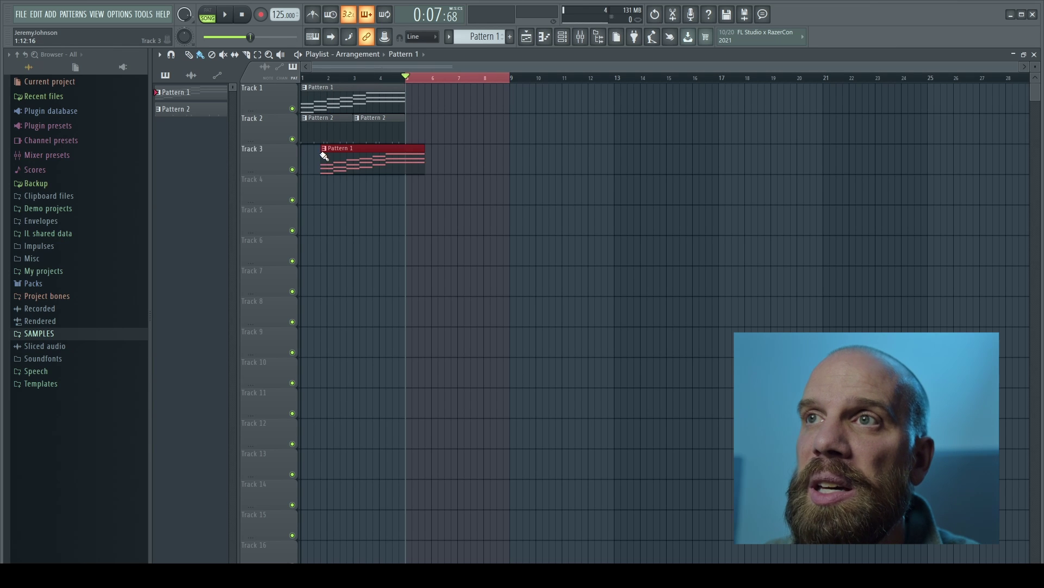
right_click(324, 152)
right_click(326, 130)
right_click(362, 130)
key("ctrl+z")
key("ctrl+z")
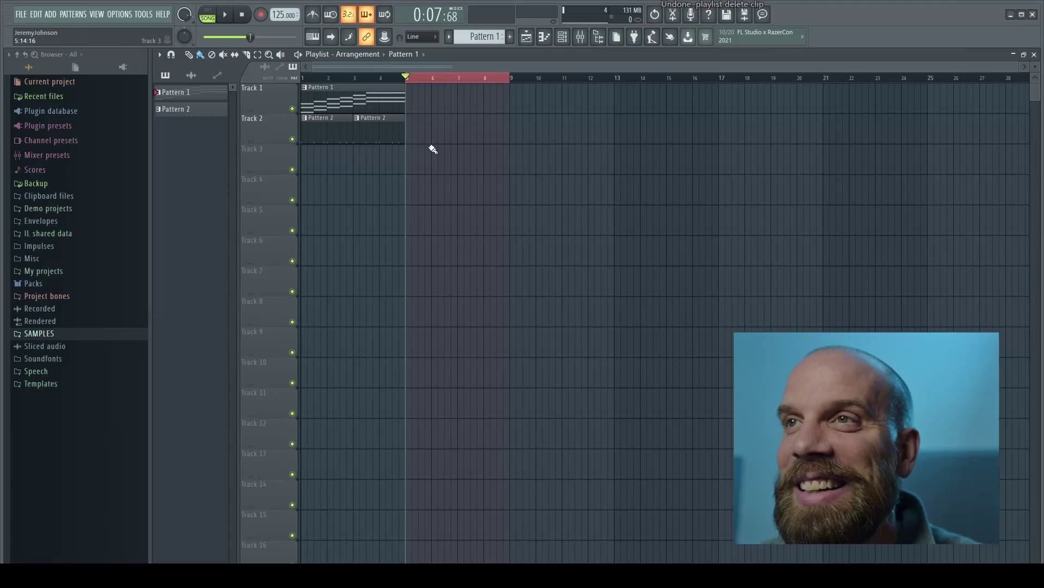
- Clear the time selection and copy the two Pattern 2 clips on Track 2 to the start of bar 5
left_click_drag(427, 146, 294, 136)
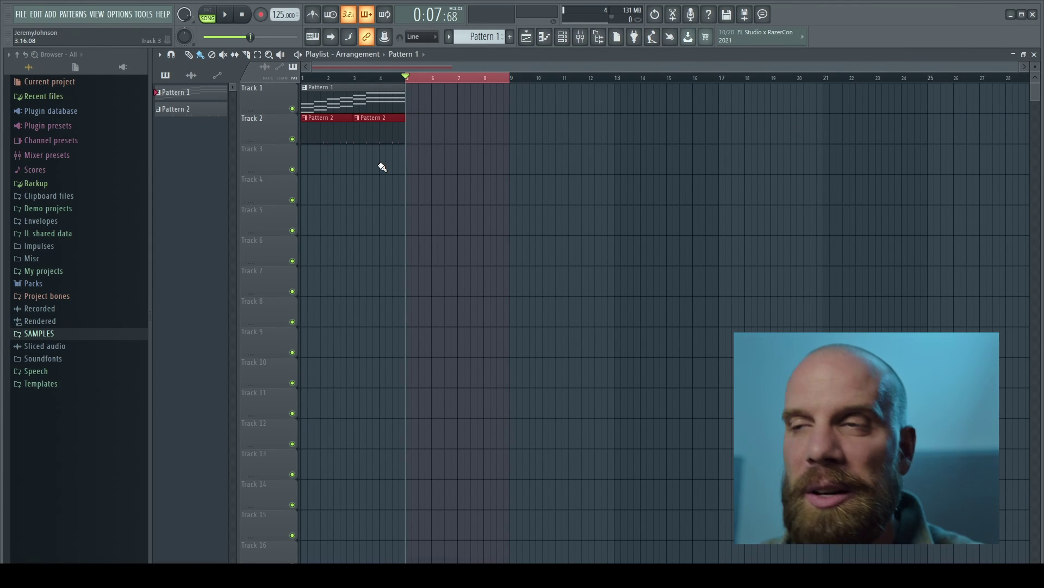
left_click(383, 168)
left_click_drag(434, 136, 301, 147)
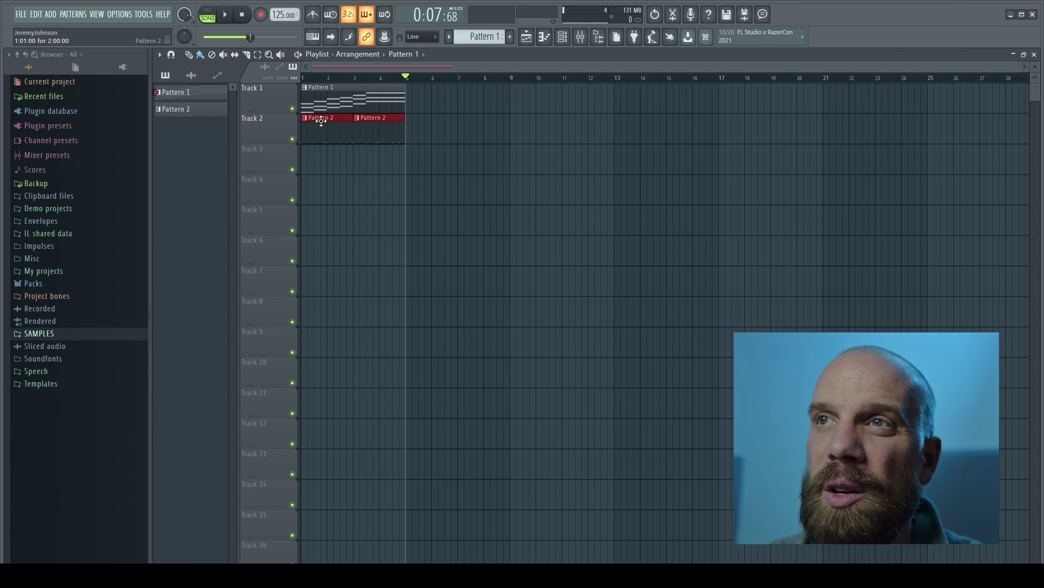
left_click_drag(322, 120, 426, 117)
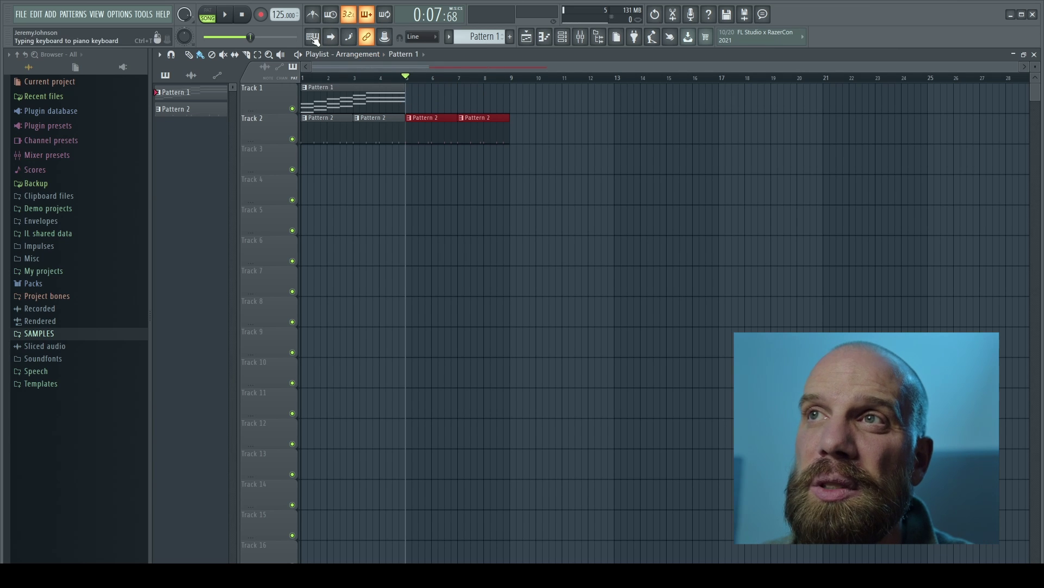
- Review the global snap options for the playlist, including (none), and leave the snap on Line
left_click(434, 37)
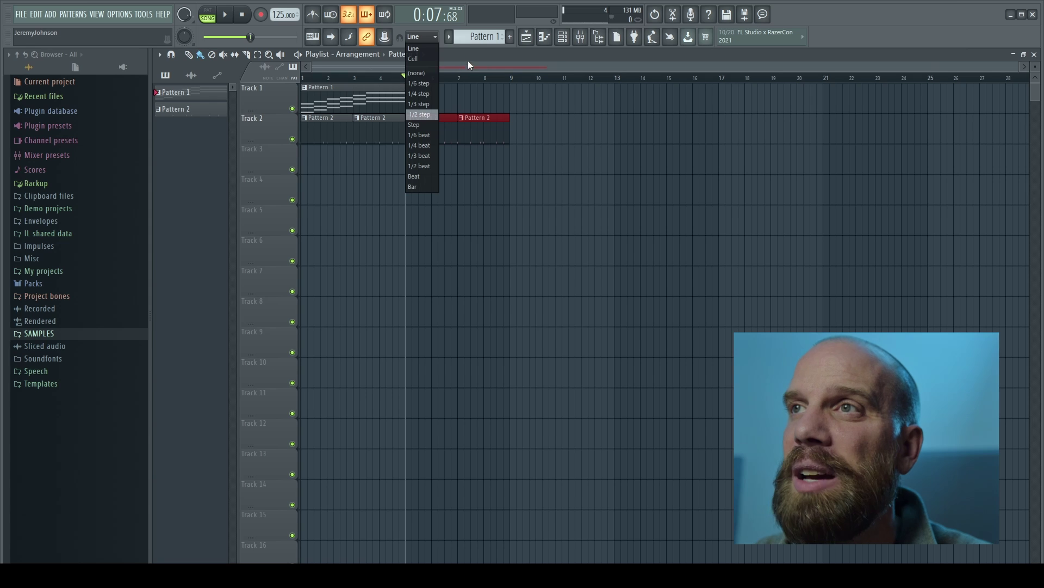
left_click(417, 38)
left_click(425, 38)
left_click(434, 47)
left_click(426, 37)
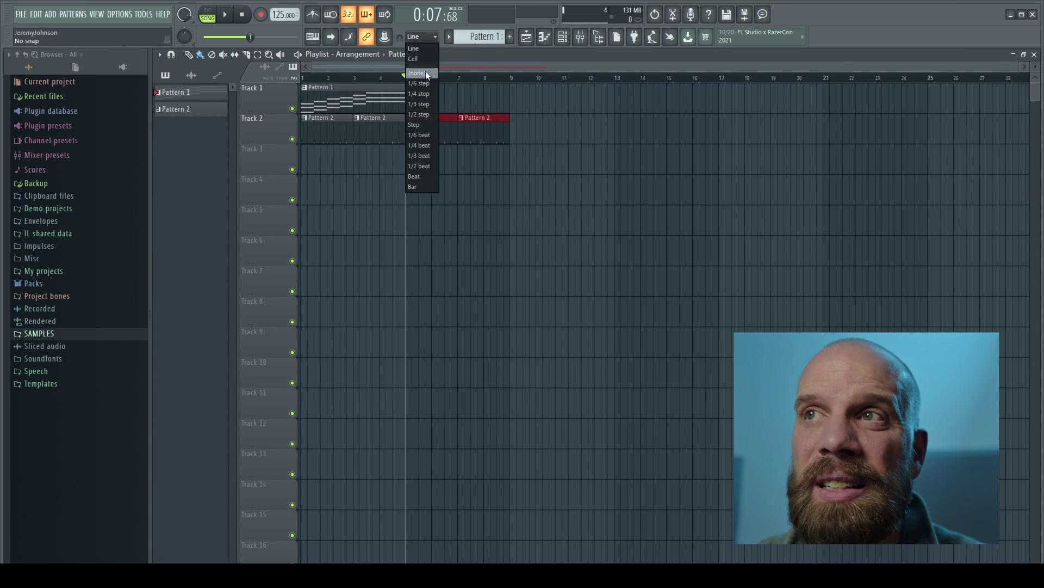
left_click(464, 55)
- Check how the copied Pattern 2 clips line up with the start of bar 5, and delete them
scroll(409, 125, "up", 3)
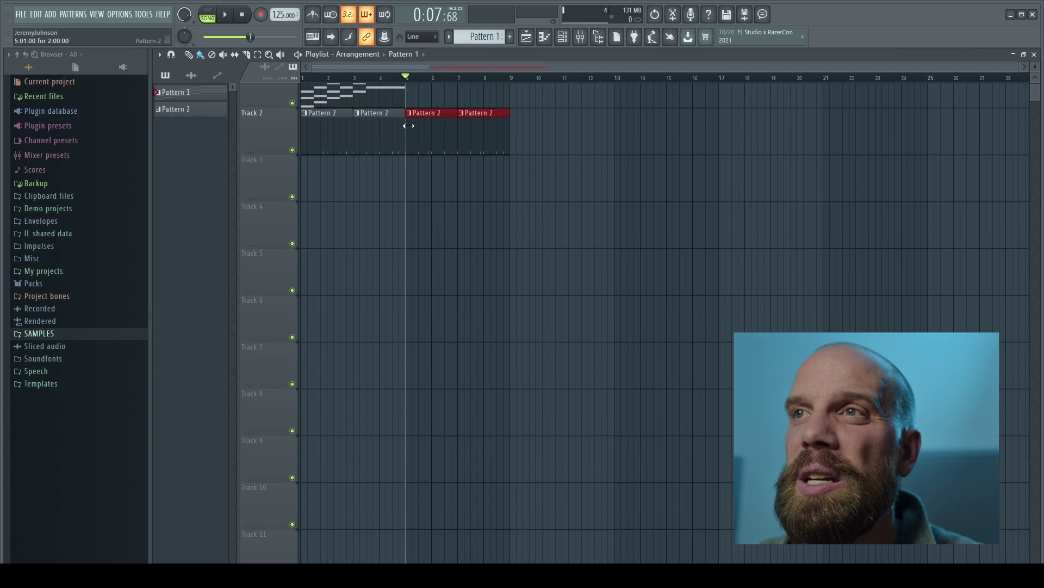
scroll(410, 125, "up", 5)
scroll(473, 128, "down", 4)
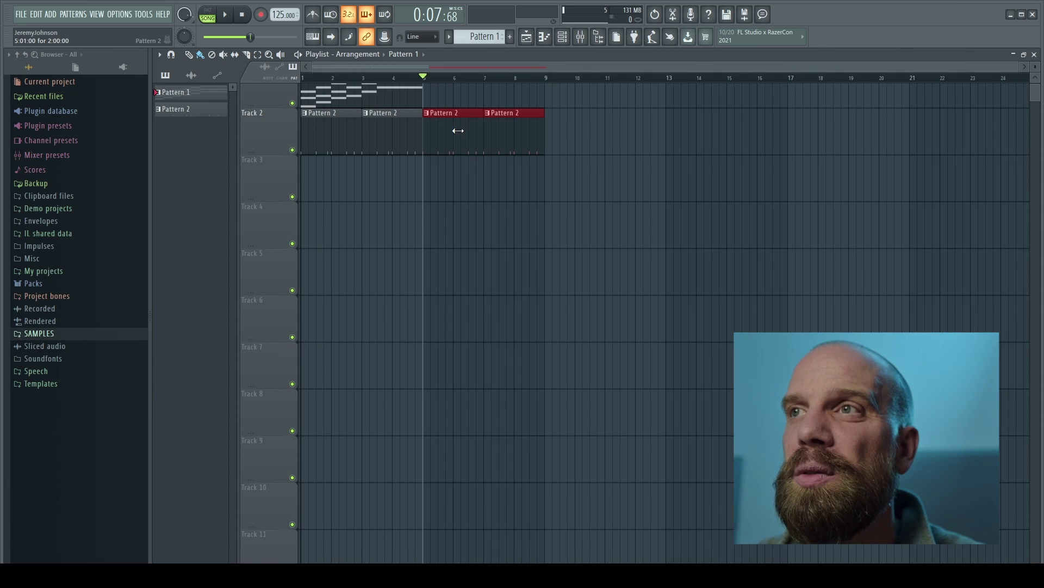
key("Delete")
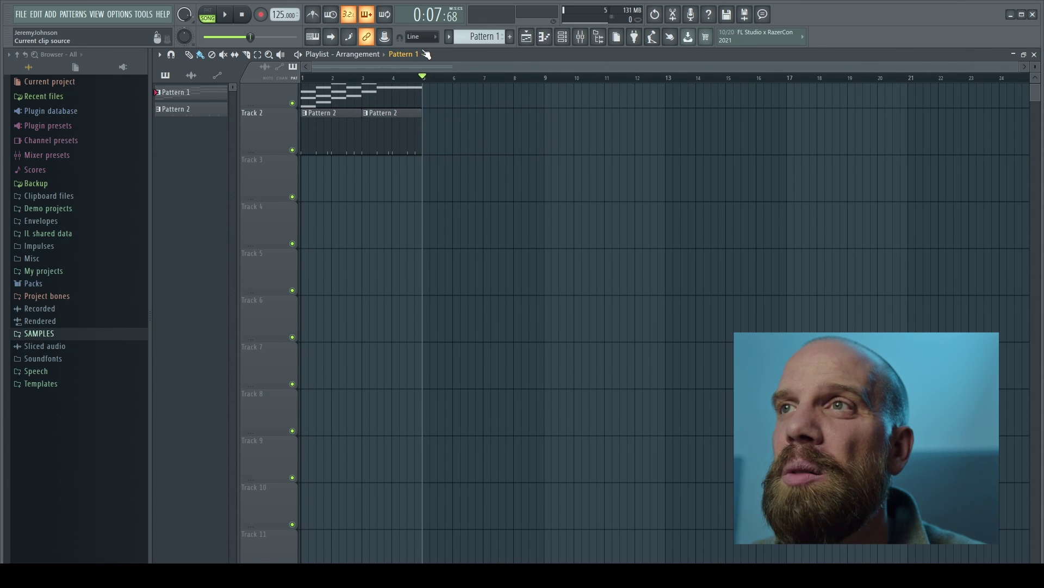
- Set the global snap to (none) and copy the two Pattern 2 clips by eye to about the start of bar 5
left_click_drag(429, 128, 305, 135)
left_click(430, 37)
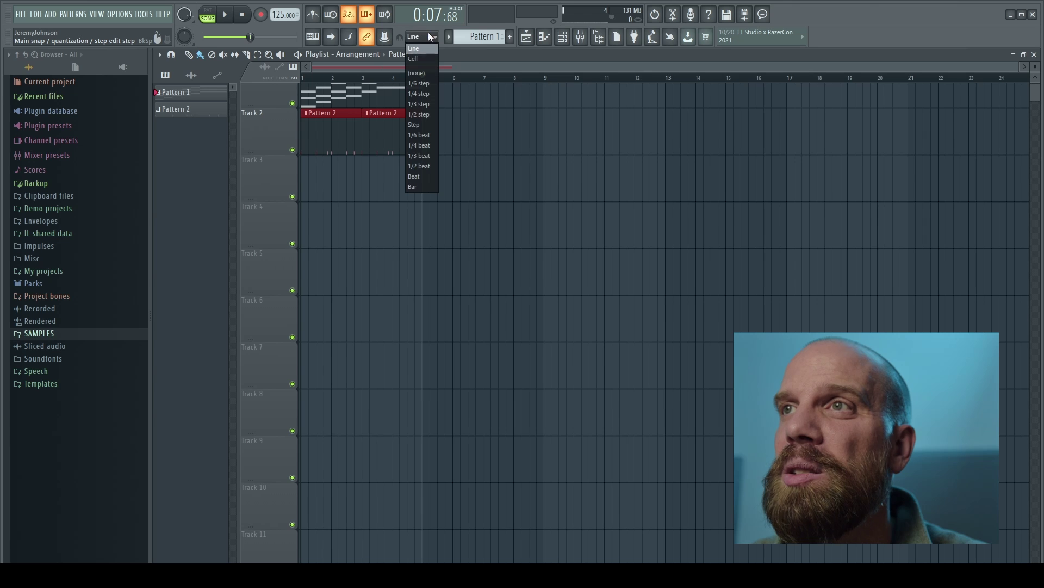
left_click(418, 72)
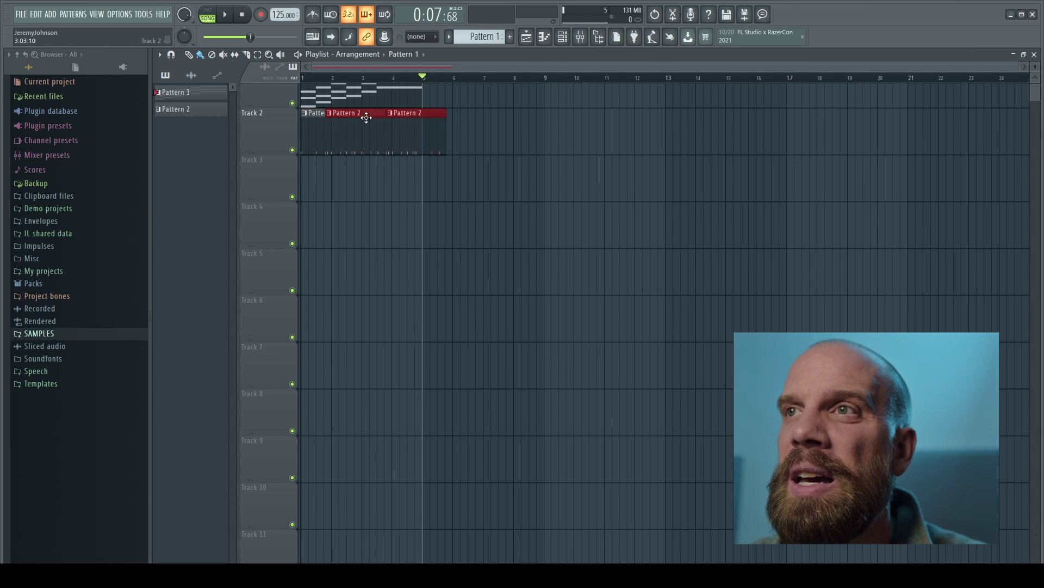
left_click_drag(344, 115, 456, 119)
left_click_drag(408, 208, 416, 204)
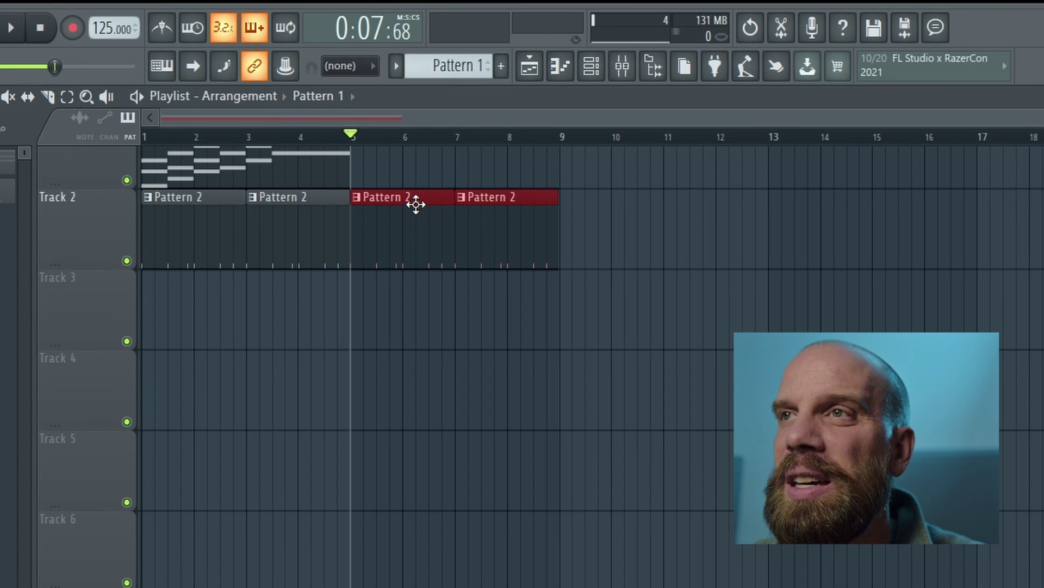
scroll(359, 210, "up", 4)
scroll(358, 210, "up", 7)
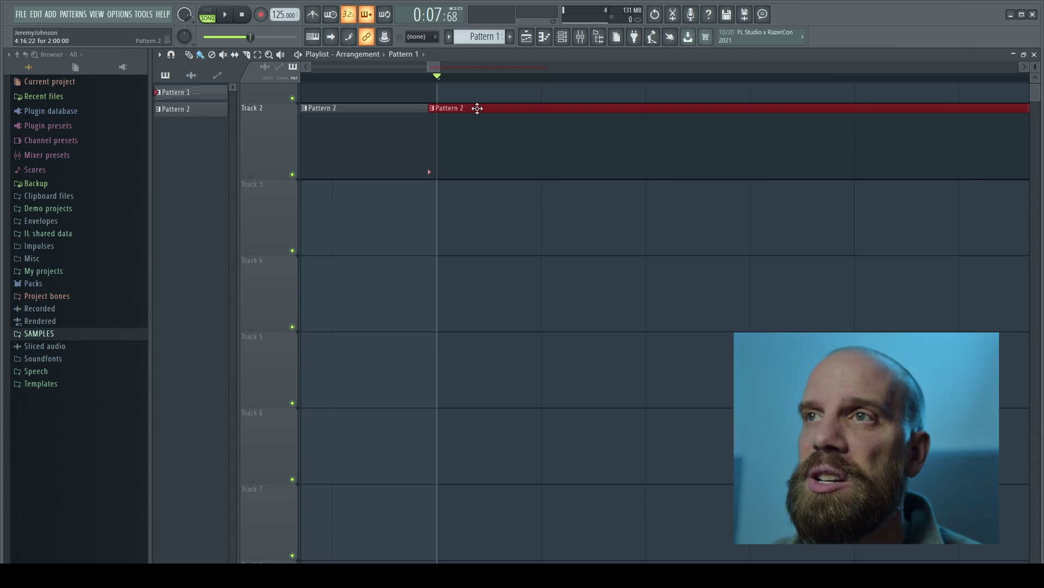
scroll(485, 118, "down", 3)
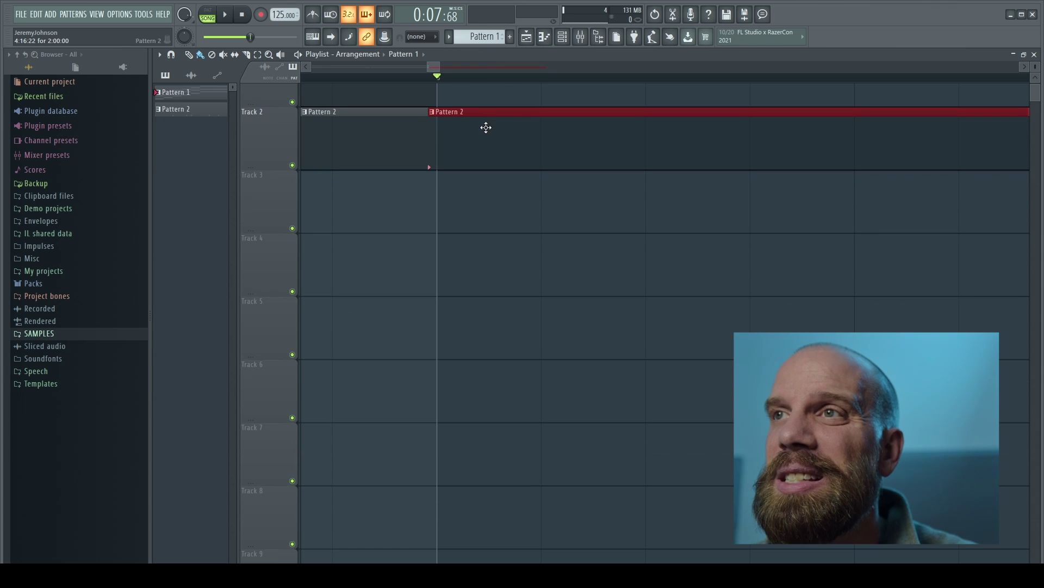
- Set the global snap to Line and delete the unsnapped Pattern 2 copies around bar 5 and beyond
left_click(429, 37)
left_click(443, 36)
left_click(430, 37)
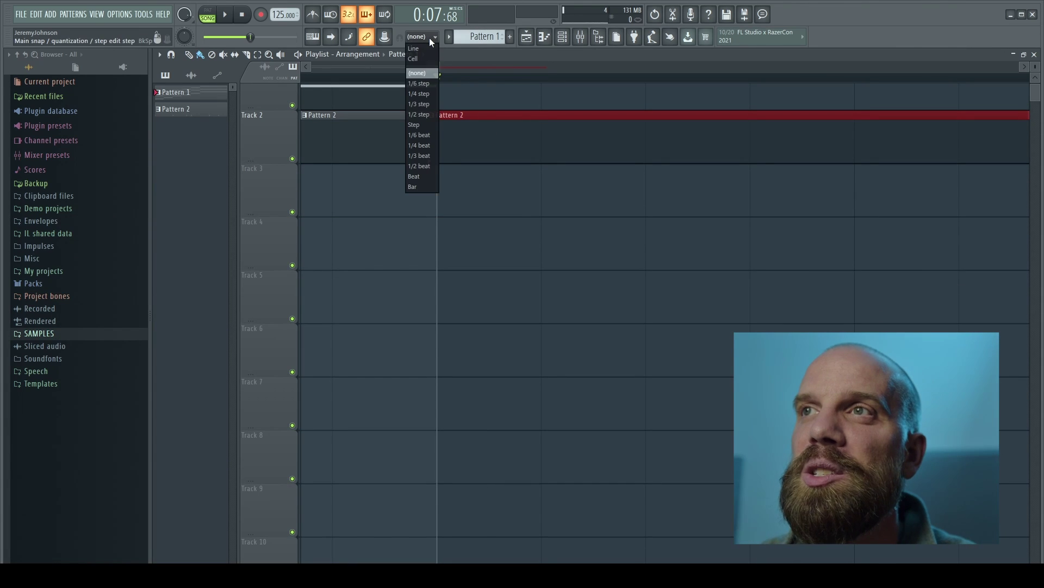
left_click(426, 48)
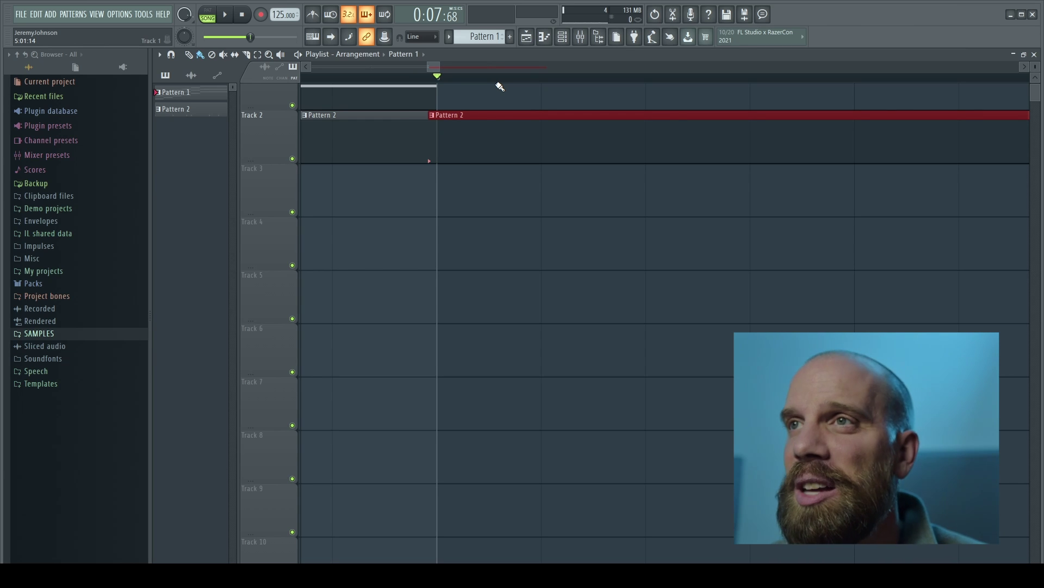
right_click(511, 124)
scroll(572, 120, "down", 5)
scroll(510, 138, "down", 4)
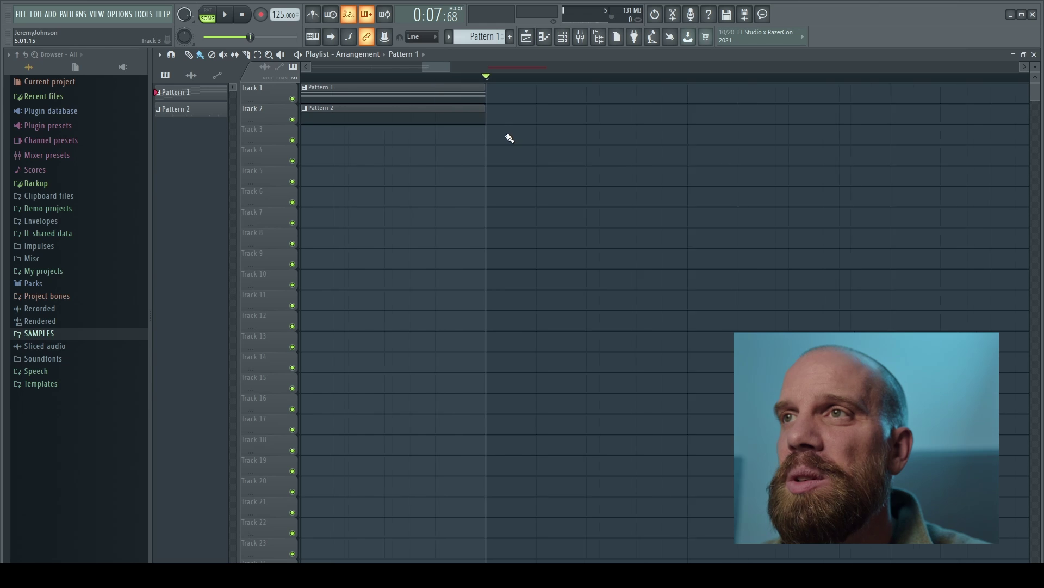
scroll(463, 145, "down", 2)
right_click(688, 112)
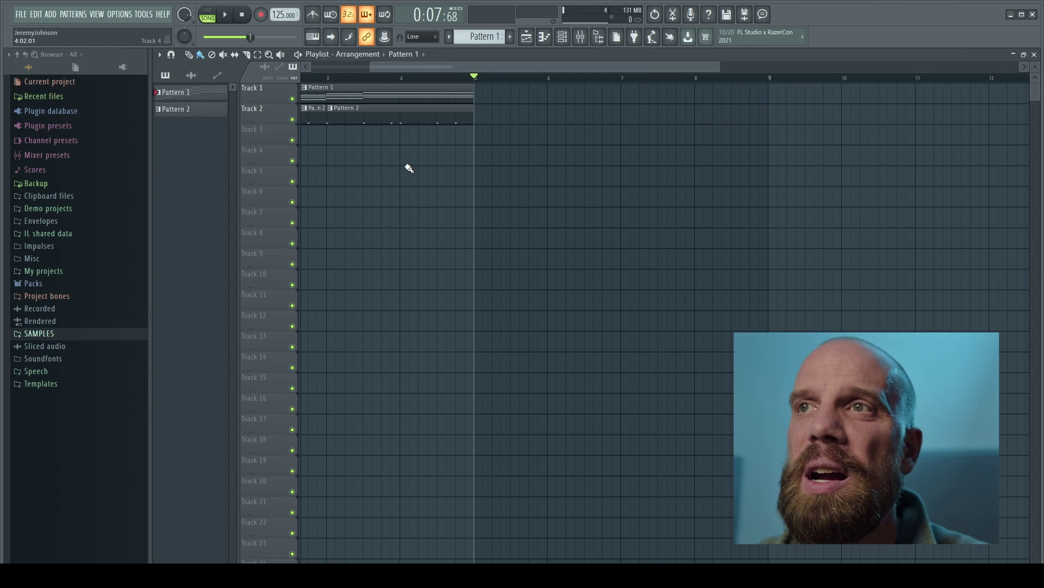
- Select all the Pattern 1 and Pattern 2 clips in bars 1 to 4 on Tracks 1 and 2
left_click_drag(317, 136, 367, 86)
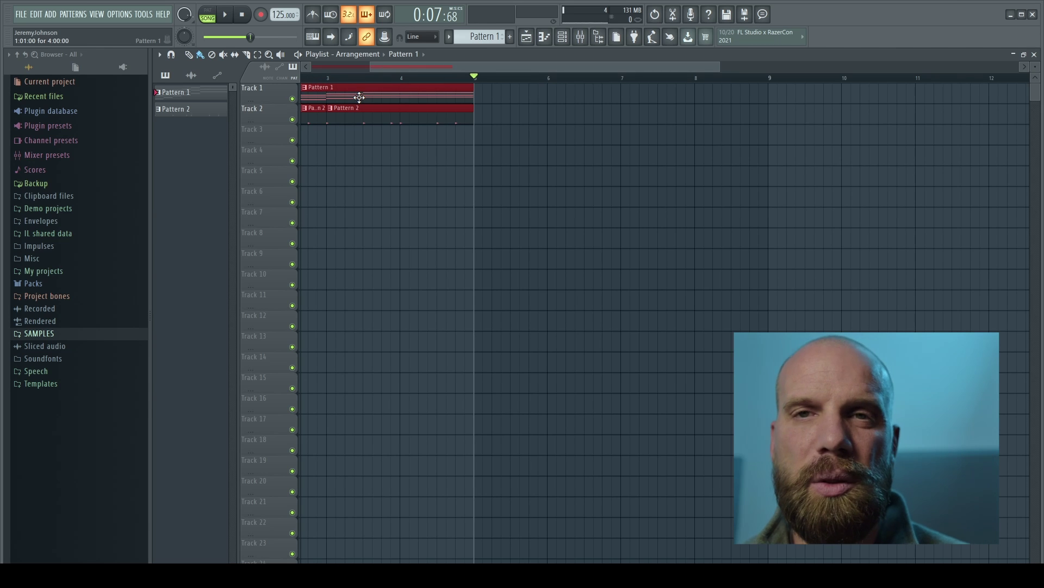
scroll(361, 115, "down", 2)
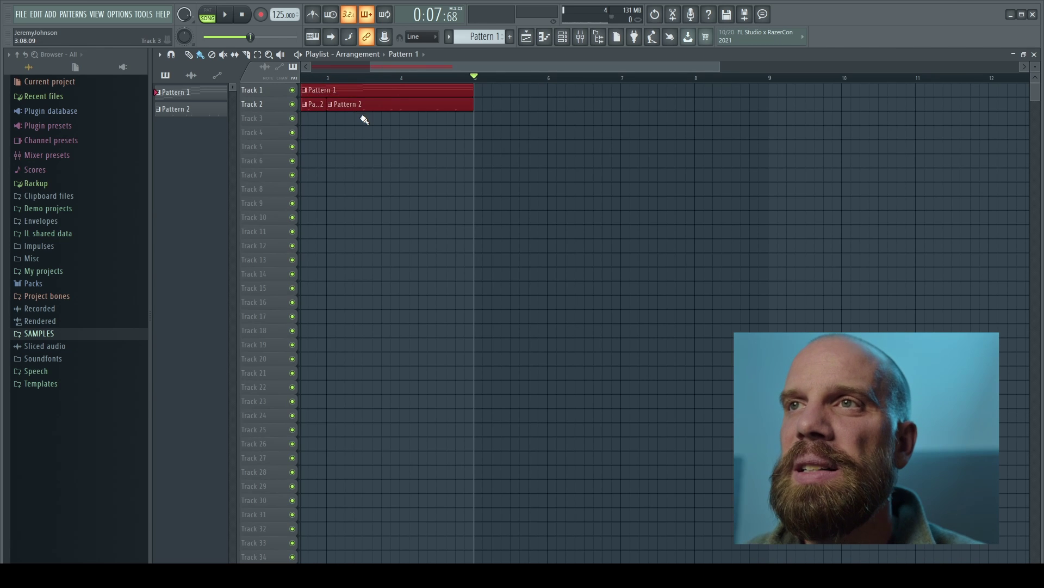
scroll(365, 120, "up", 1)
scroll(365, 120, "down", 3)
scroll(365, 121, "up", 1)
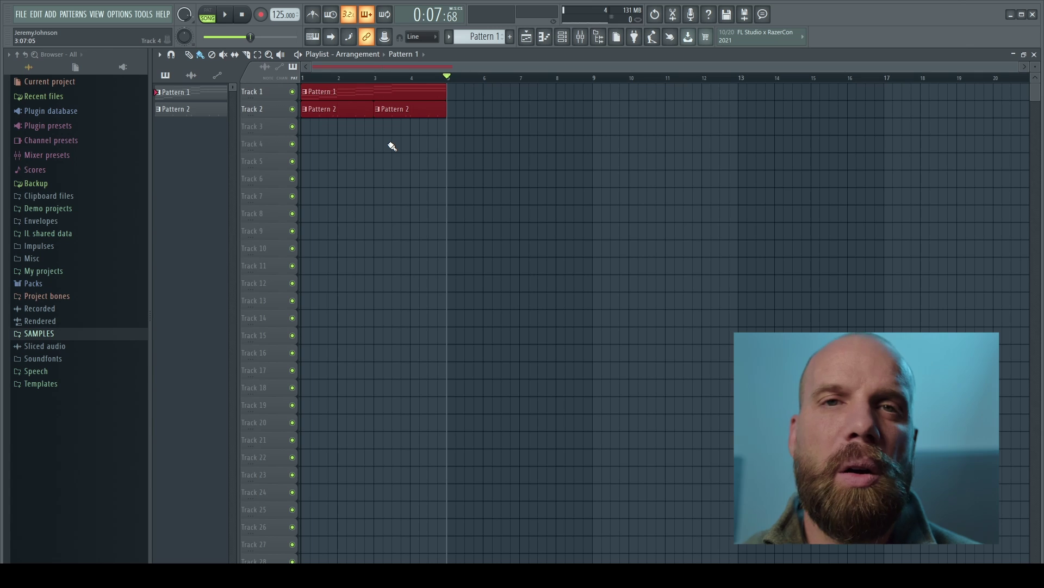
- Shift the selected clips on Tracks 1 and 2 slightly off bar 1 to 1:02:00, and duplicate them directly after the originals
key("shift+Right")
mouse_move(325, 90)
left_mouse_down()
mouse_move(360, 90)
mouse_move(325, 90)
left_mouse_up()
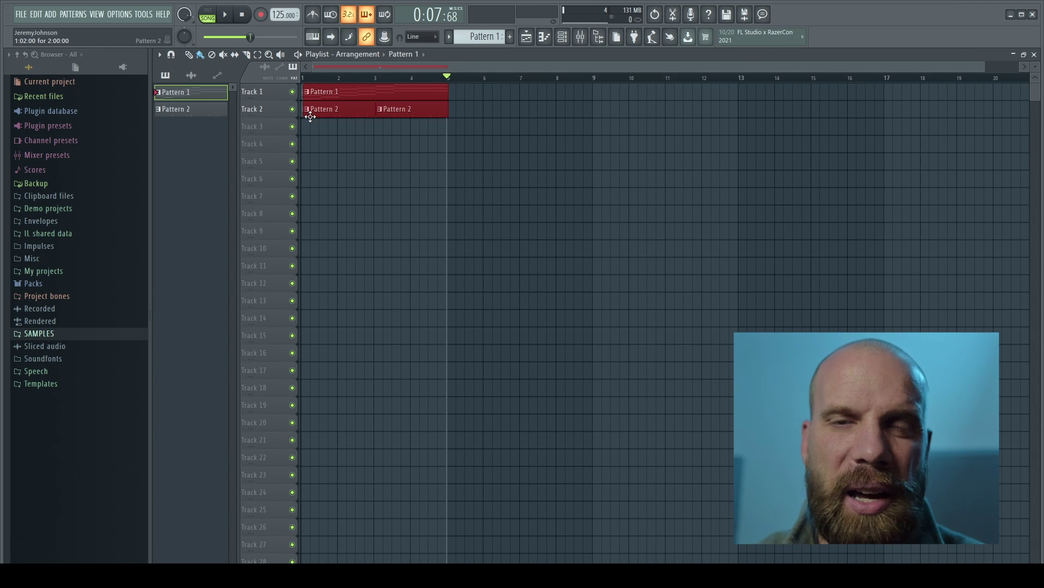
scroll(323, 114, "up", 3)
scroll(316, 114, "up", 3)
scroll(318, 116, "down", 4)
scroll(332, 120, "up", 1)
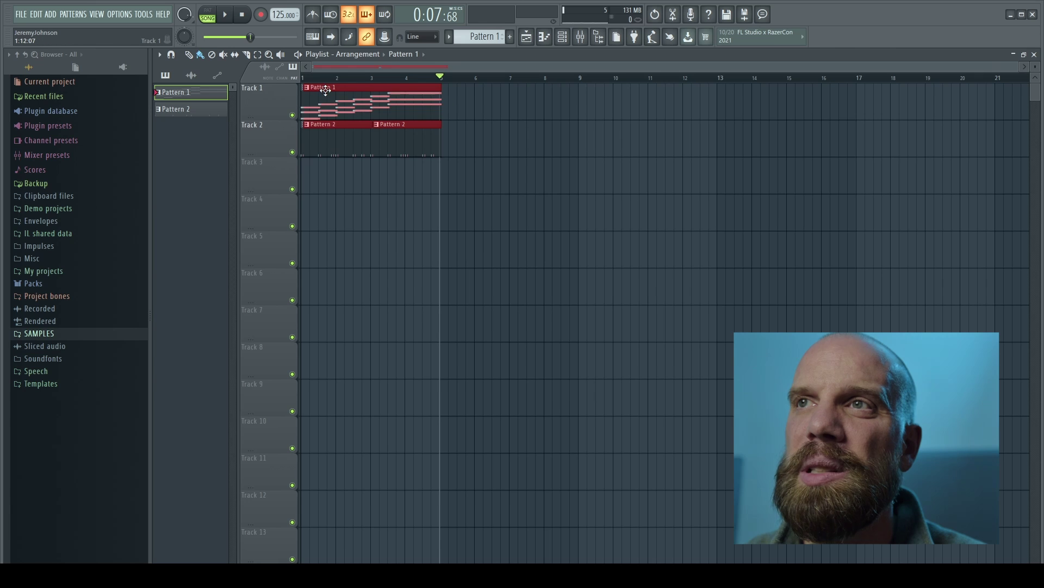
key("ctrl+b")
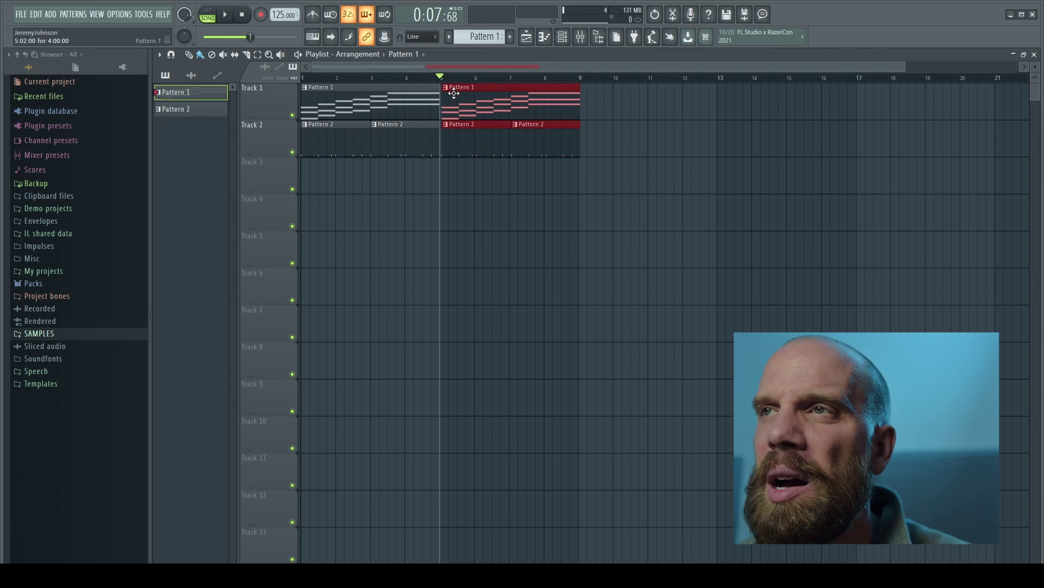
- Check how the duplicated Pattern 1 and Pattern 2 clips line up with the start of bar 5
scroll(451, 93, "up", 2)
scroll(450, 99, "up", 4)
scroll(429, 123, "down", 2)
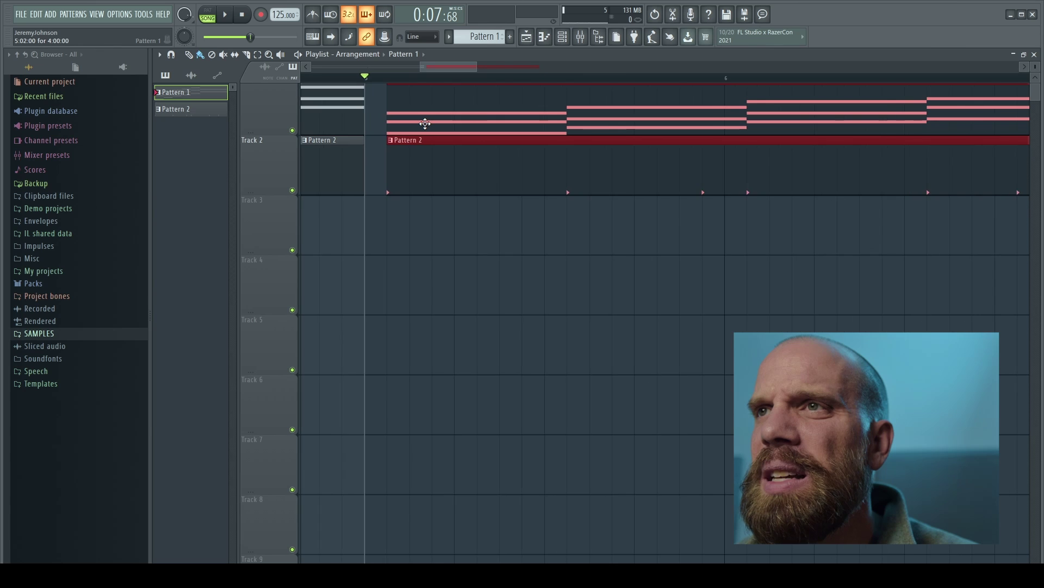
scroll(419, 122, "up", 1)
mouse_move(447, 88)
left_mouse_down()
mouse_move(434, 86)
mouse_move(452, 86)
mouse_move(442, 89)
left_mouse_up()
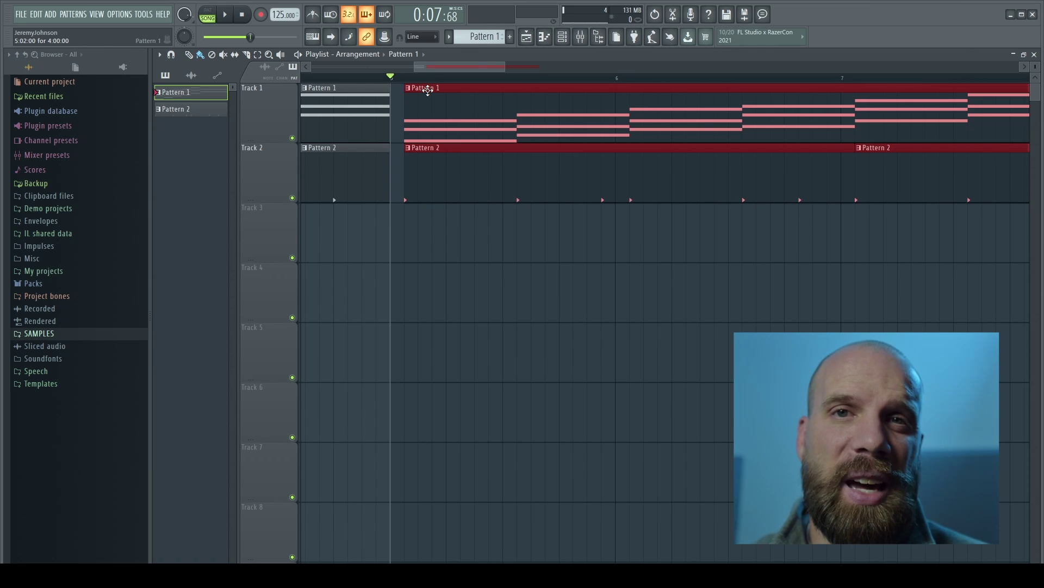
- Open the mixer and load the "JJ - vocal SM57 - 1st Pass EQ" preset in Insert 3's Fruity parametric EQ 2
key("F9")
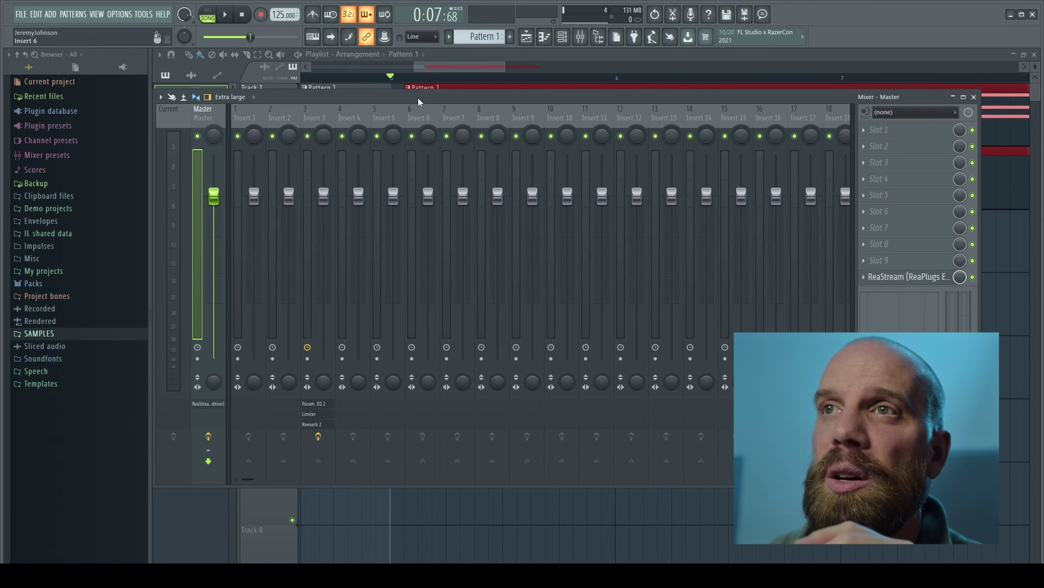
left_click(318, 112)
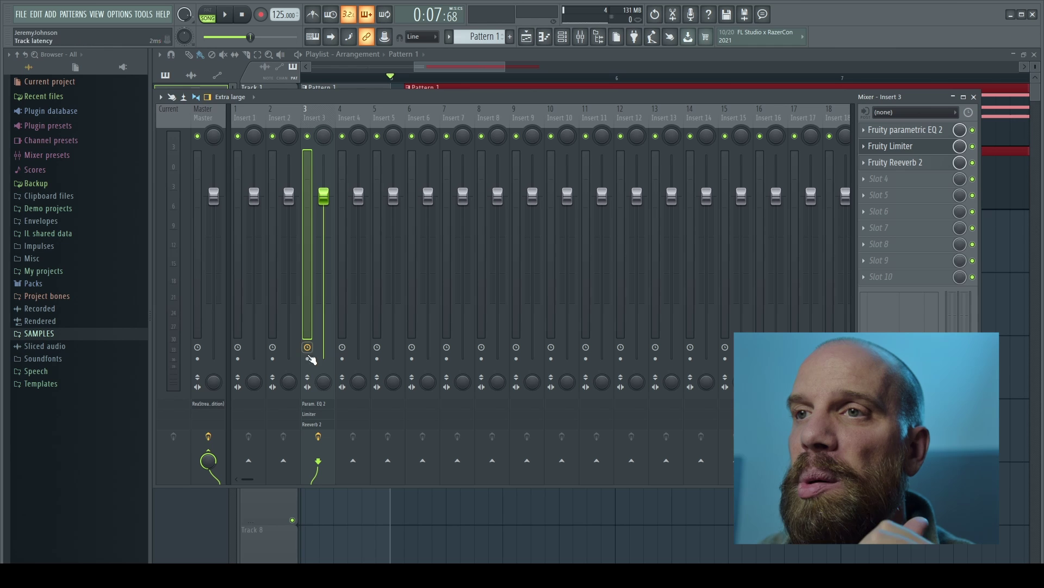
left_click(313, 403)
left_click(481, 105)
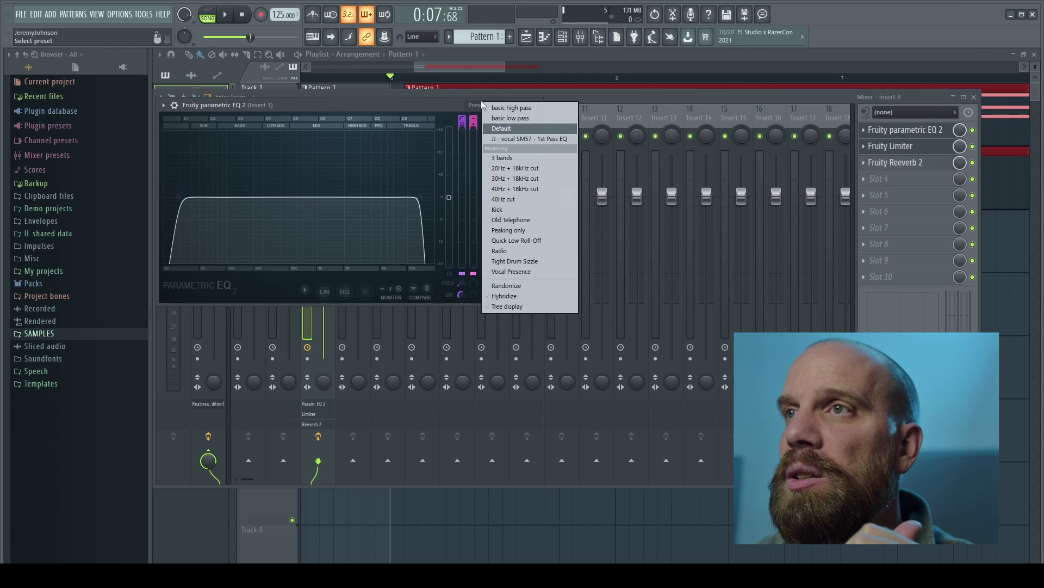
left_click(507, 139)
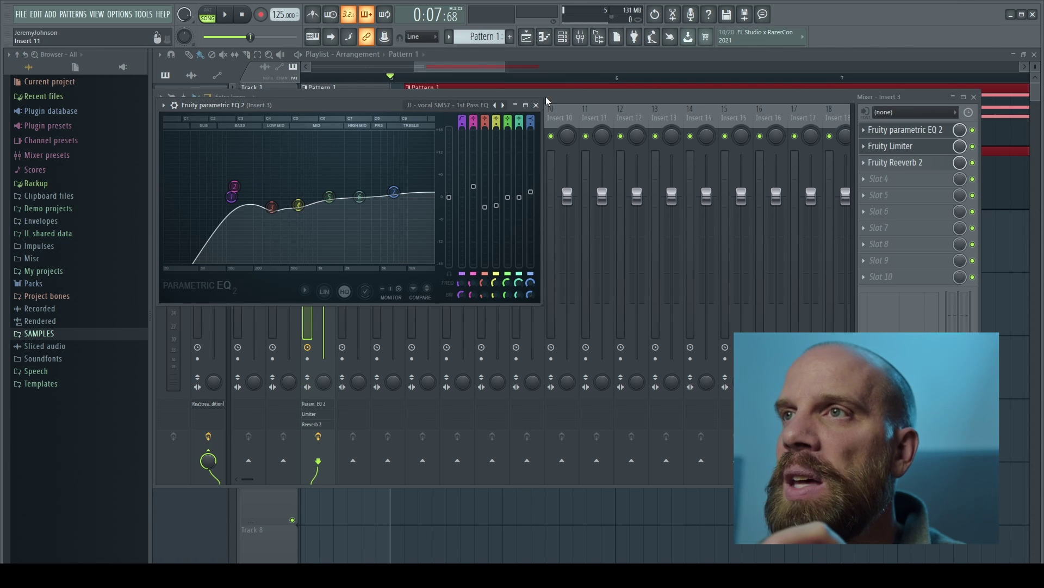
- Copy Insert 3's Fruity parametric EQ 2 with its settings onto Insert 4, and close the copied EQ's window
left_click_drag(366, 106, 621, 152)
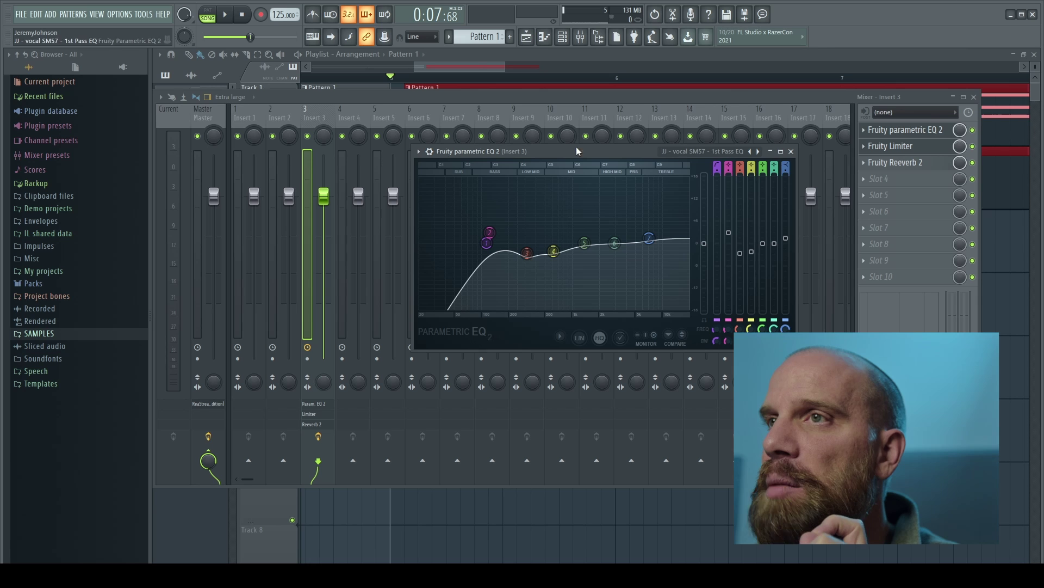
left_click(419, 153)
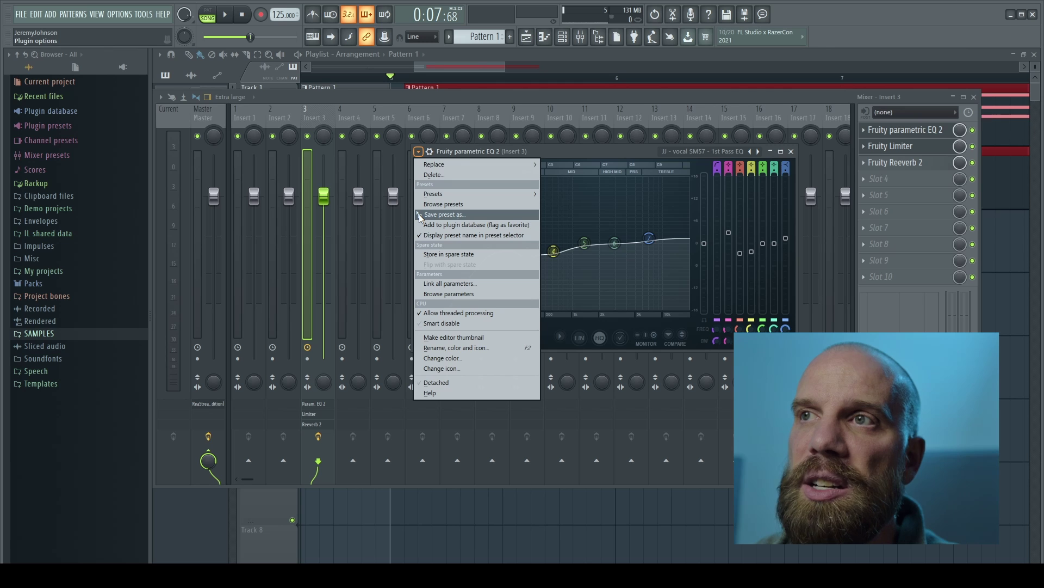
left_click_drag(419, 214, 352, 117)
left_click_drag(351, 116, 599, 207)
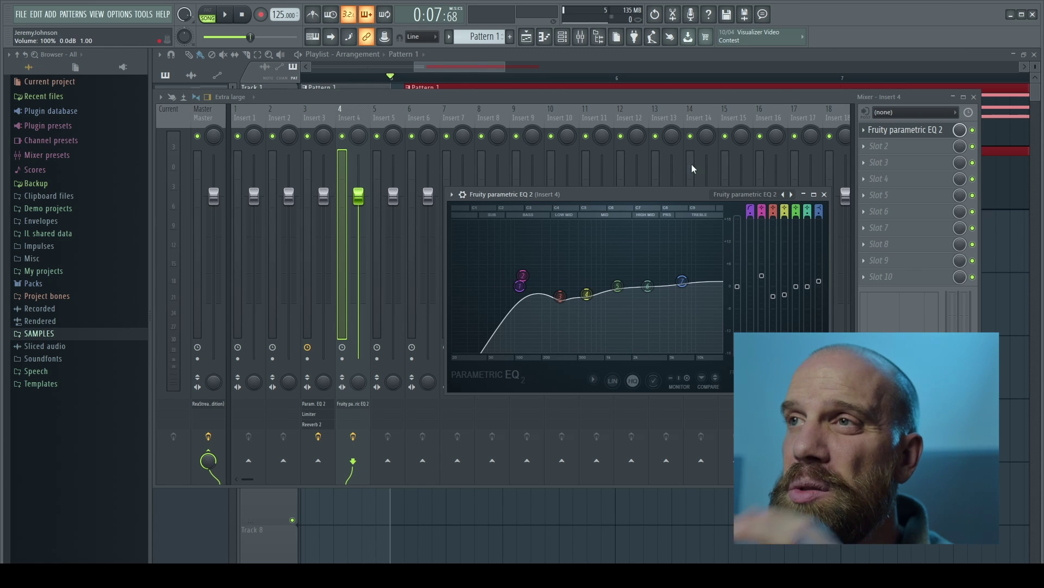
left_click(824, 194)
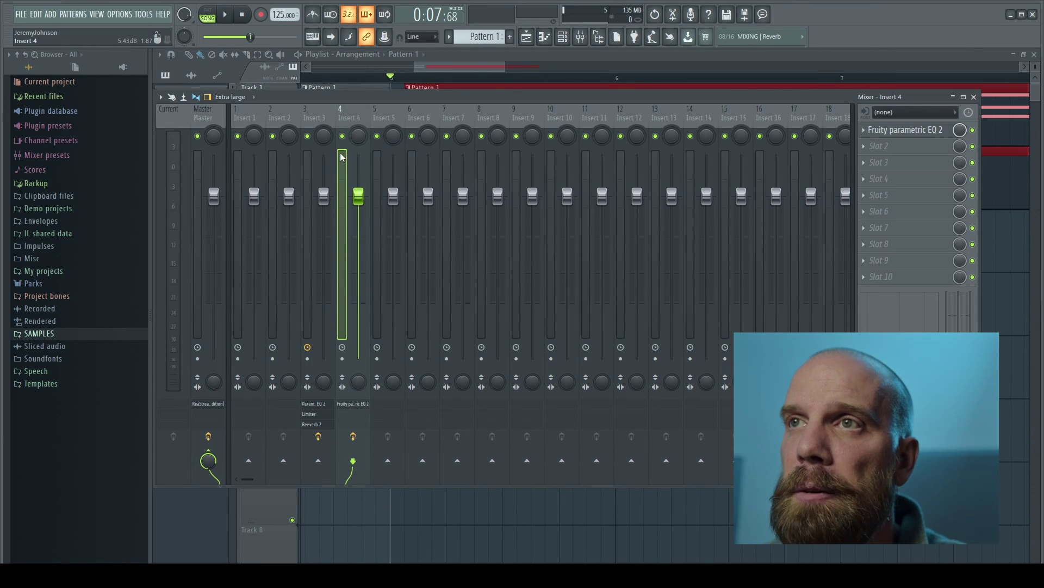
- Review the Fruity Limiter, Fruity parametric EQ 2 and Fruity Reeverb 2 effects on Insert 3
left_click(318, 117)
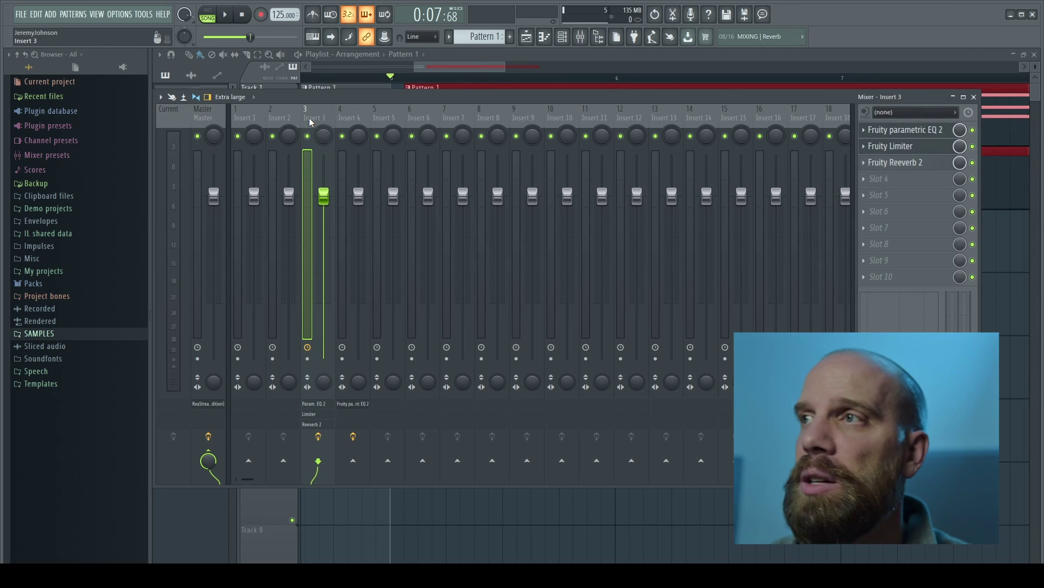
left_click(904, 146)
left_click(906, 130)
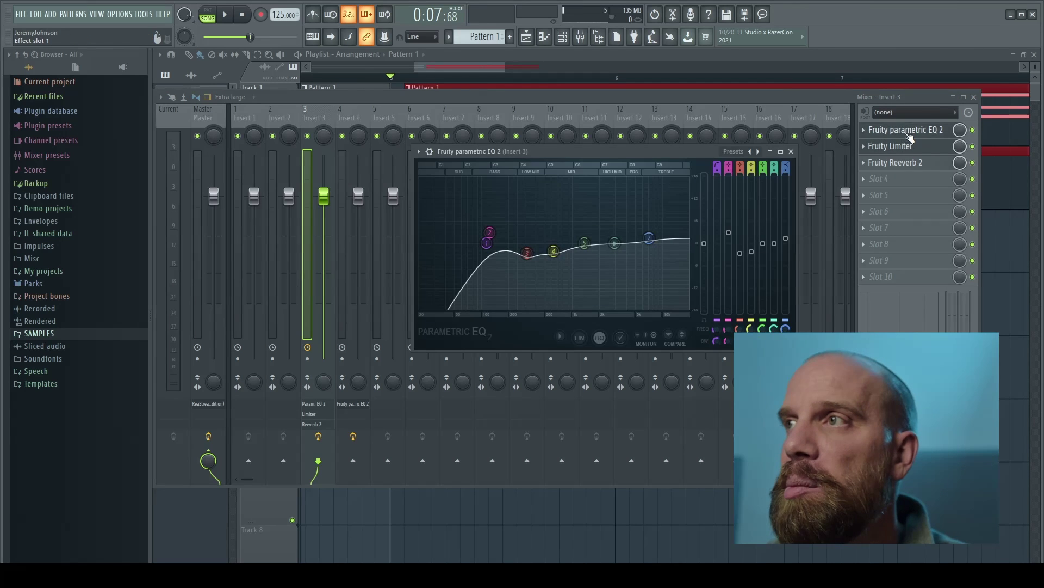
left_click(900, 161)
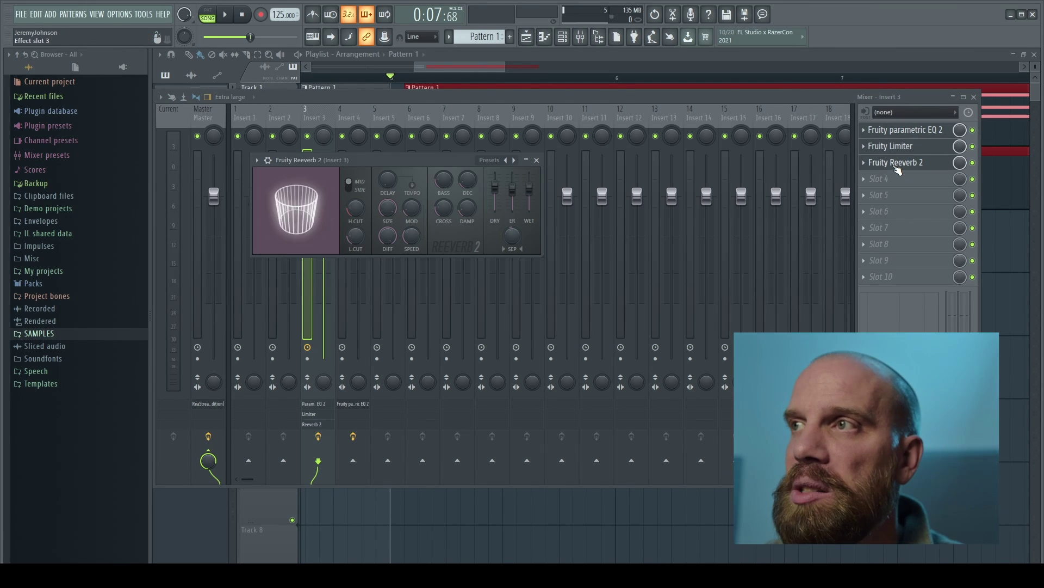
left_click(537, 159)
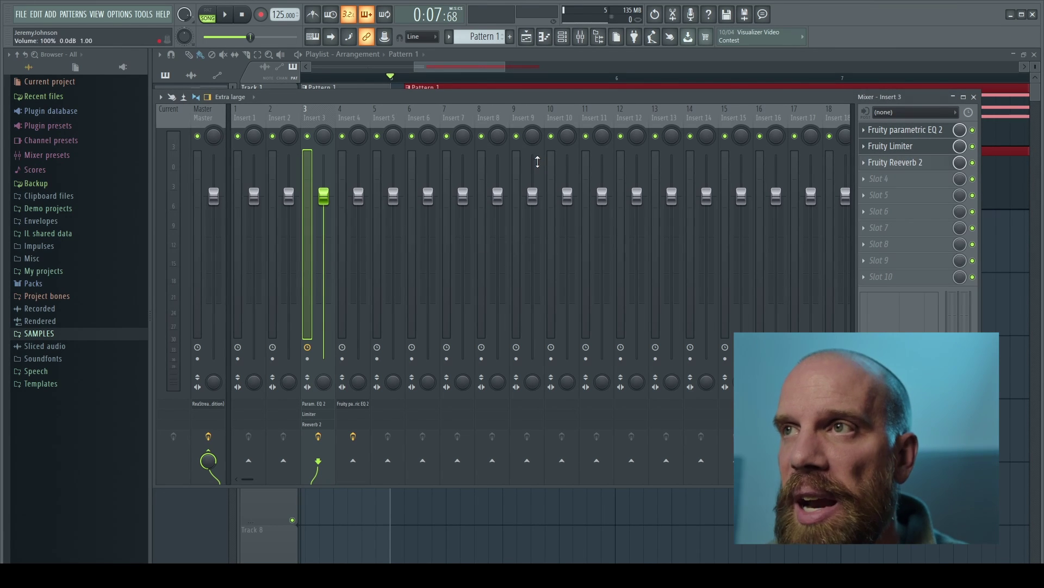
- Copy Insert 3's entire mixer track state, with all its effects, onto Insert 4
right_click(308, 119)
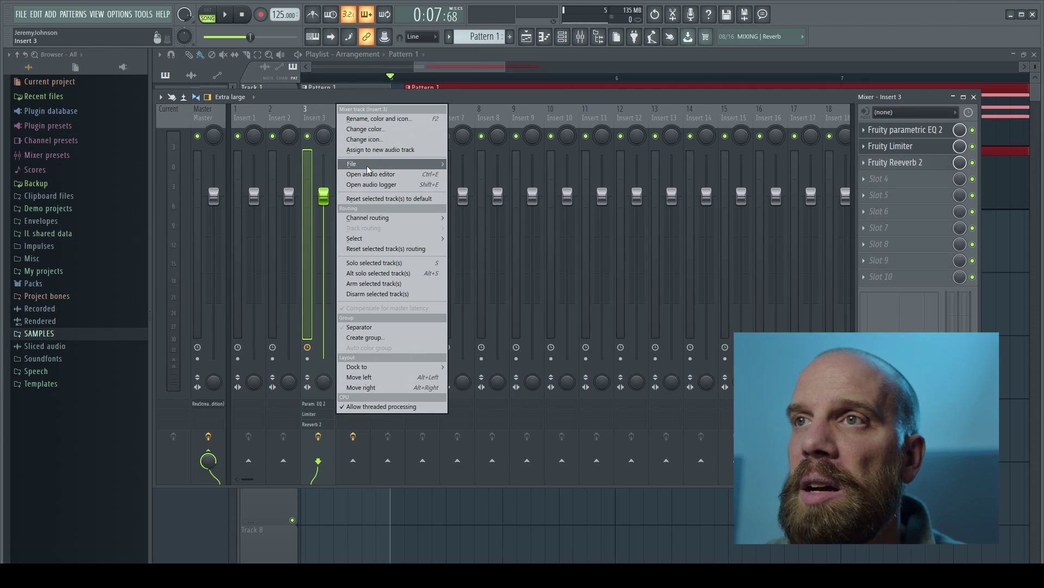
mouse_move(367, 166)
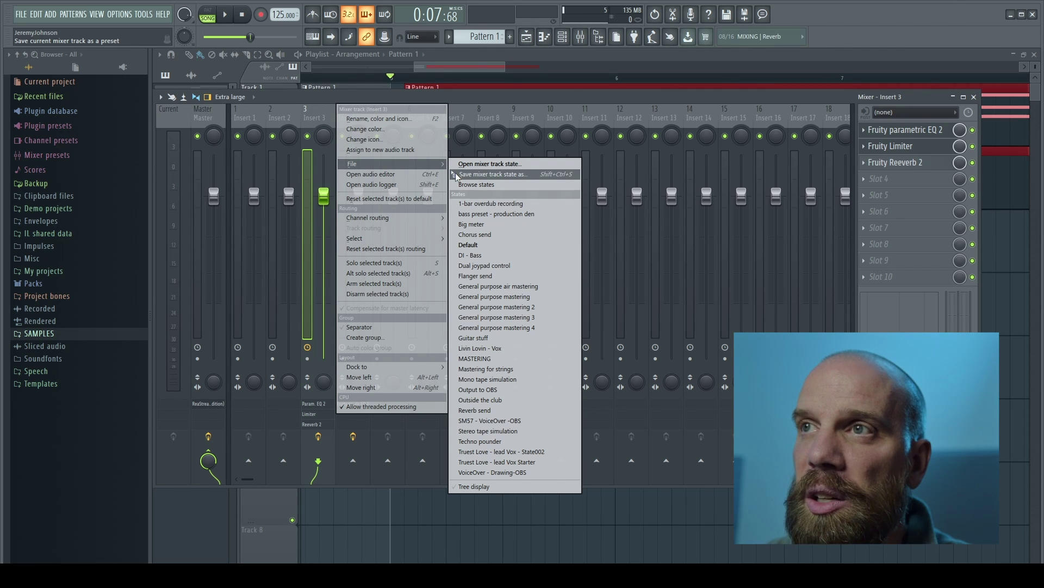
left_click_drag(455, 172, 350, 117)
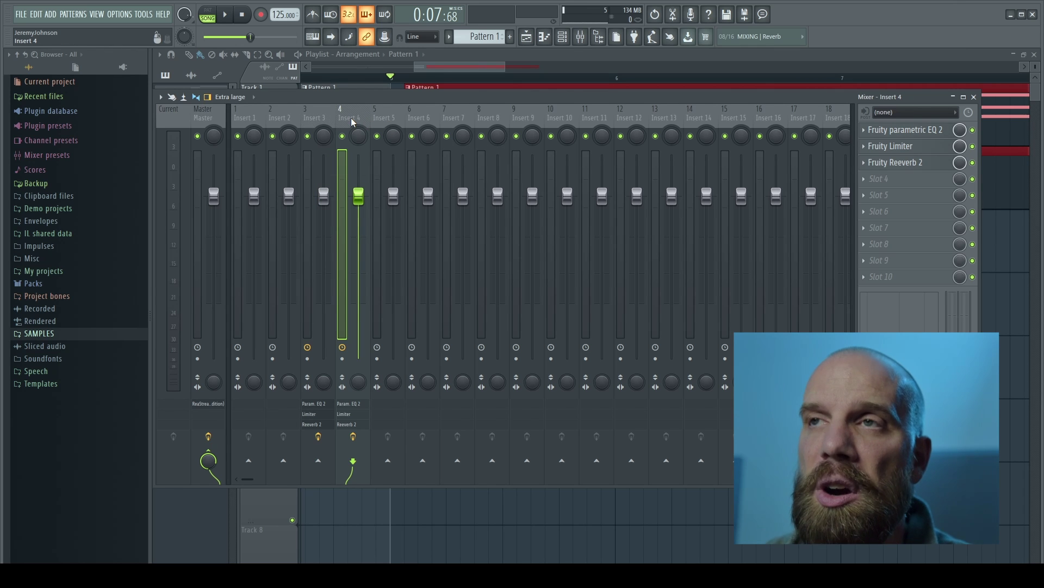
- Examine the EQ, limiter and reverb copied to Insert 4, and compare the track with Inserts 3 and 6
left_click(878, 131)
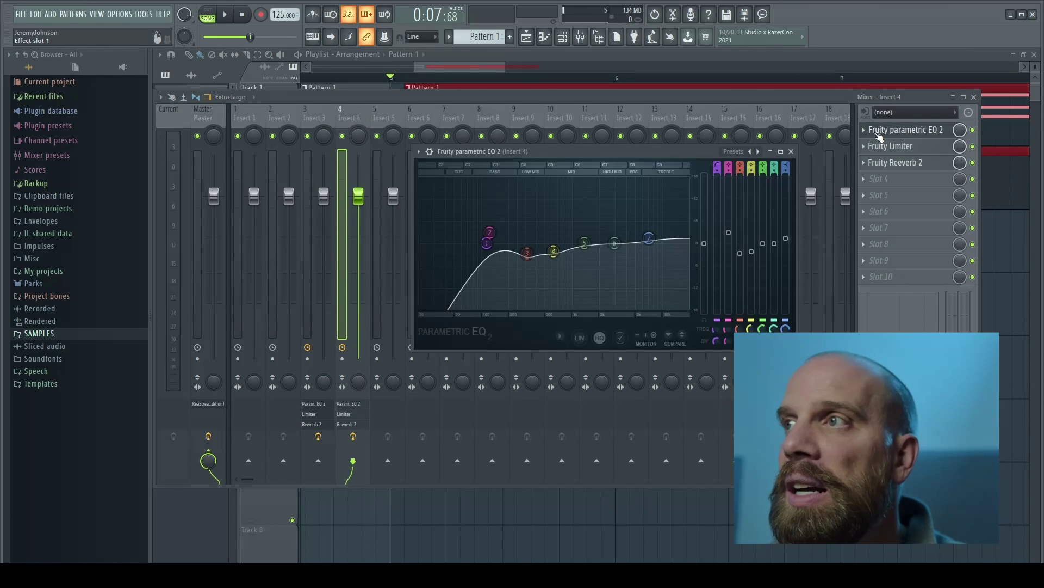
left_click(895, 147)
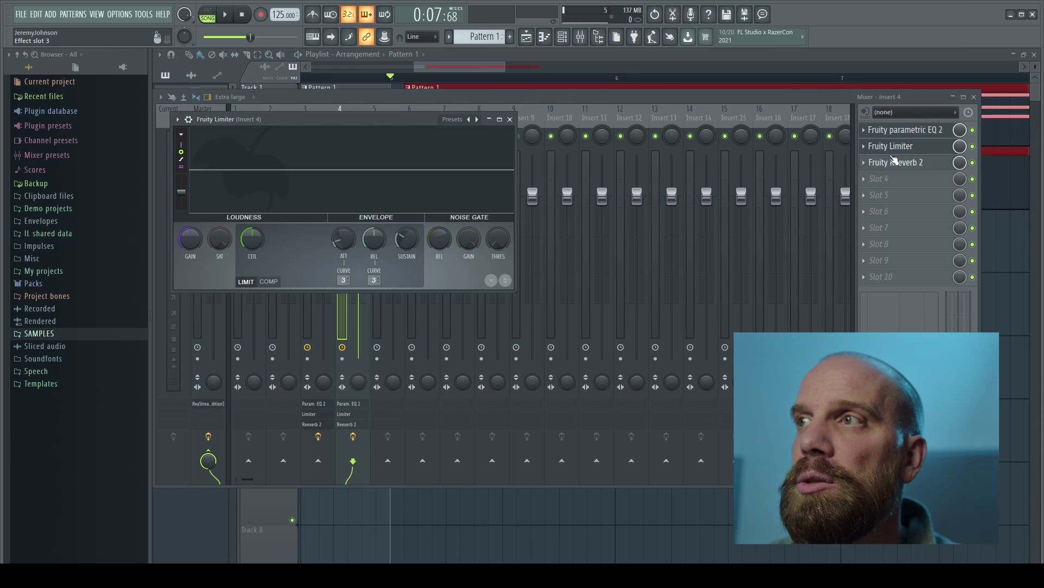
left_click_drag(414, 116, 630, 182)
left_click(895, 162)
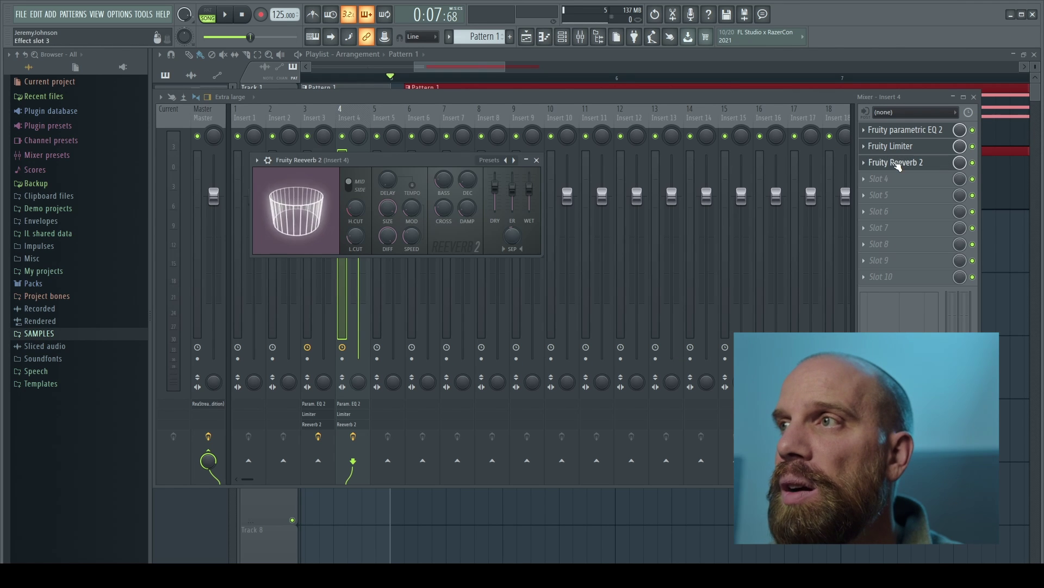
left_click(536, 160)
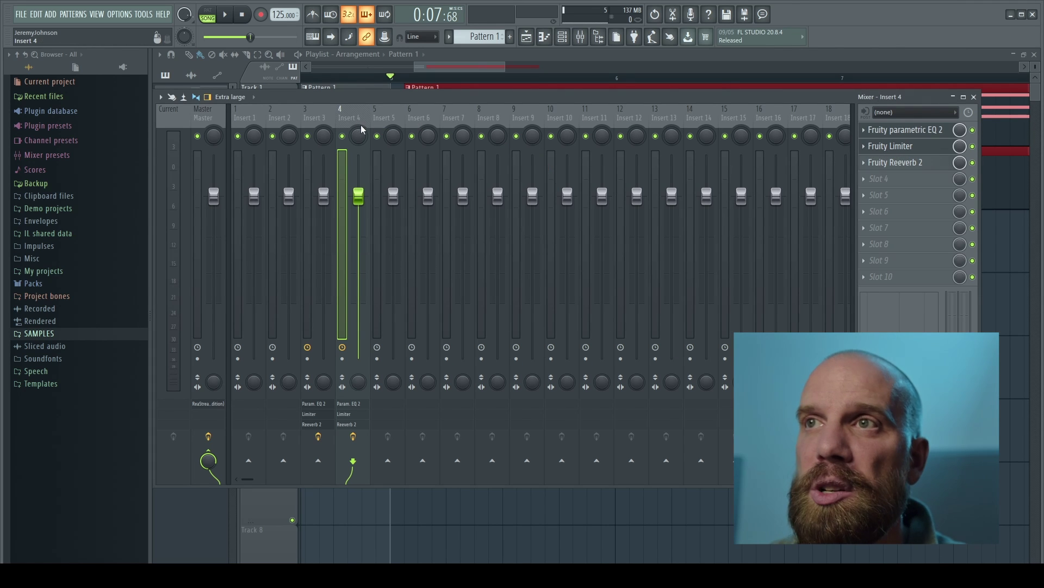
left_click(307, 116)
left_click(412, 119)
left_click(345, 115)
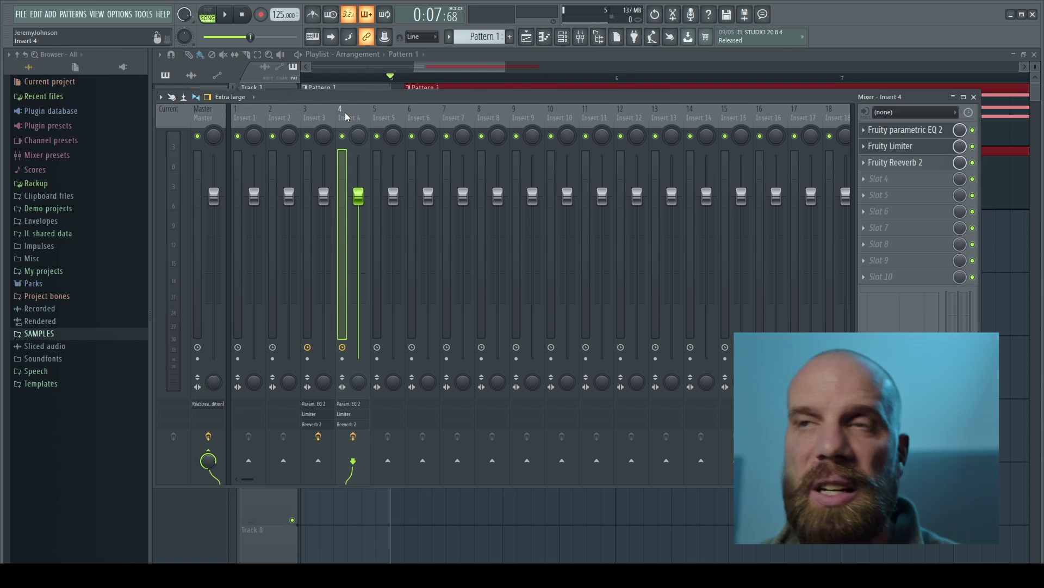